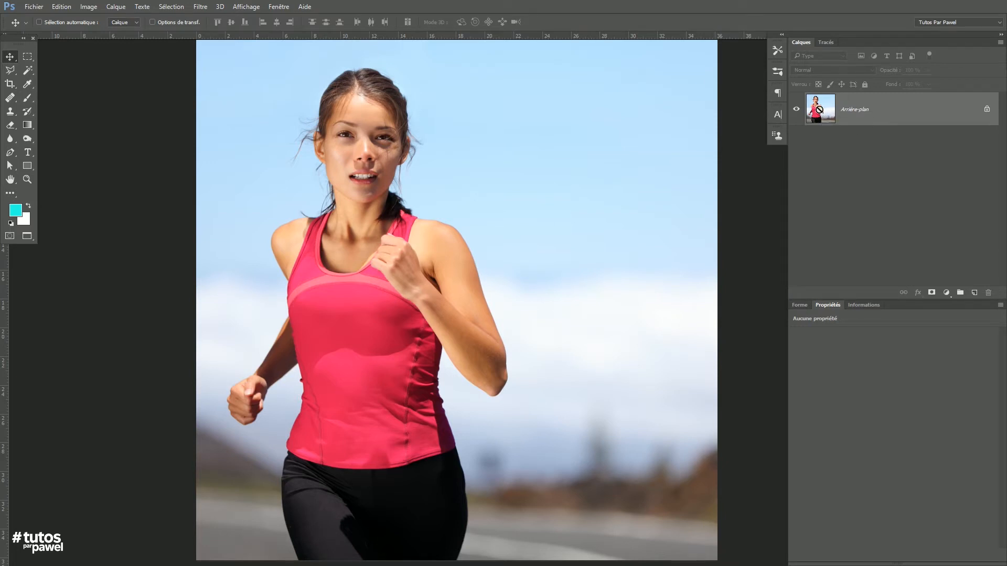
Duplicate the Arrière-plan layer and set the copy's blend mode to Superposition
{"action": "key", "text": "ctrl+j"}
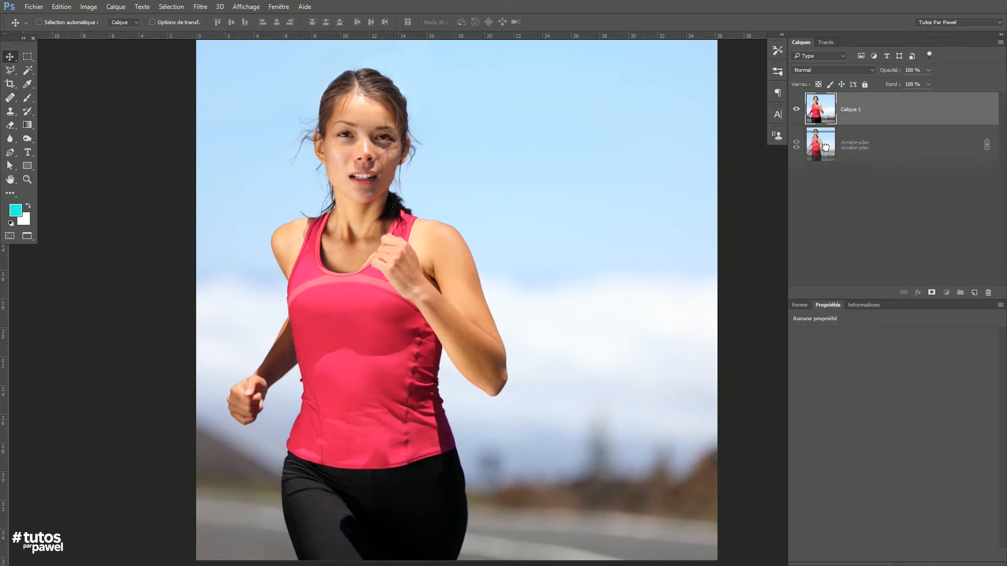
{"action": "left_click_drag", "start_coordinate": [821, 147], "coordinate": [972, 292]}
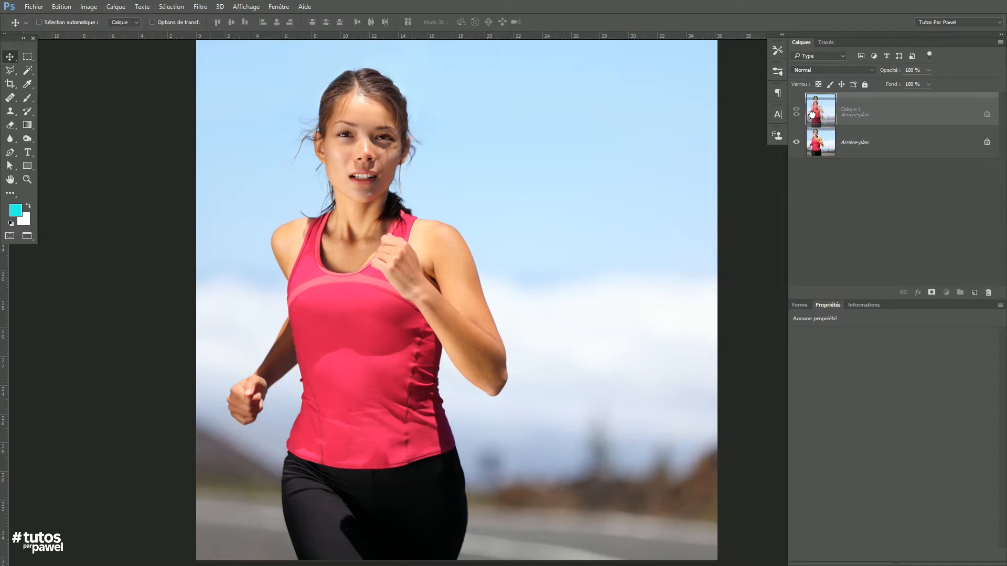
{"action": "left_click", "coordinate": [816, 69]}
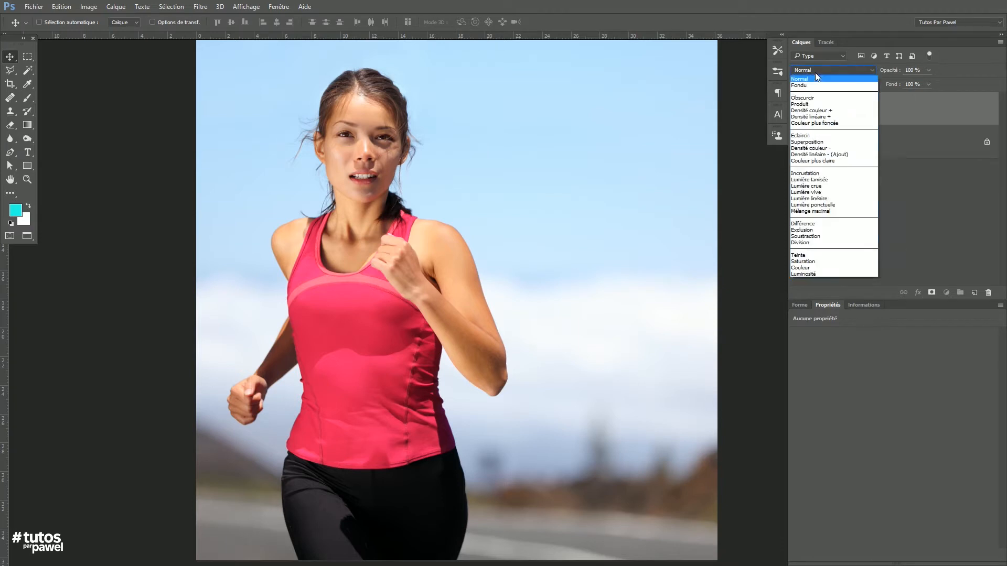
{"action": "left_click", "coordinate": [810, 142]}
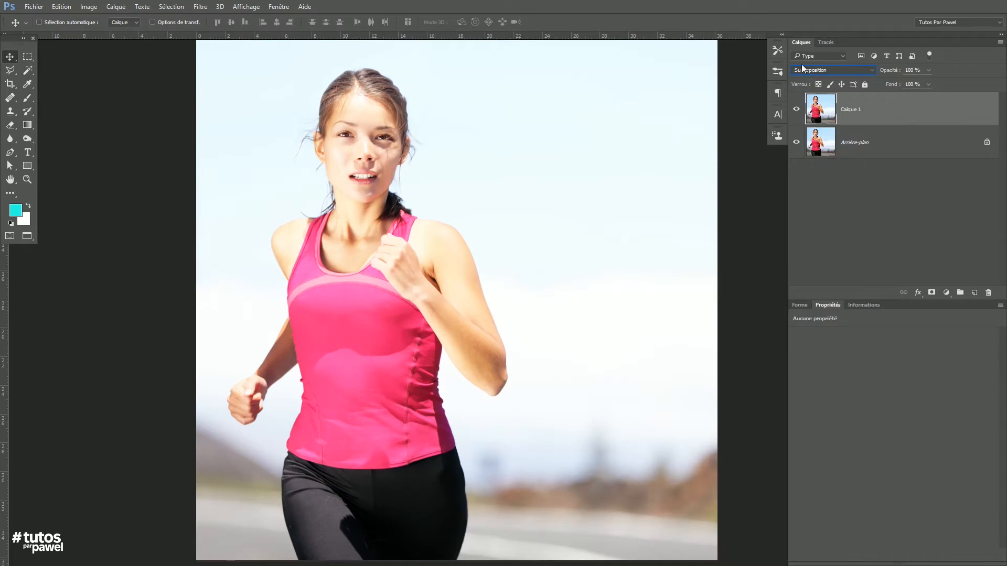
Add a Noir et blanc adjustment layer with default settings and clip it to Calque 1
{"action": "left_click", "coordinate": [947, 294]}
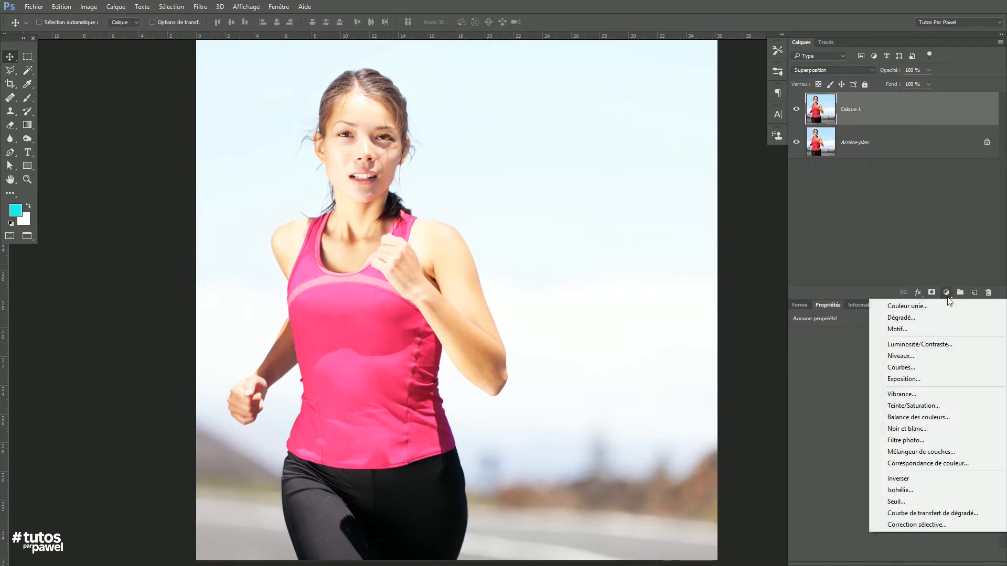
{"action": "left_click", "coordinate": [909, 429]}
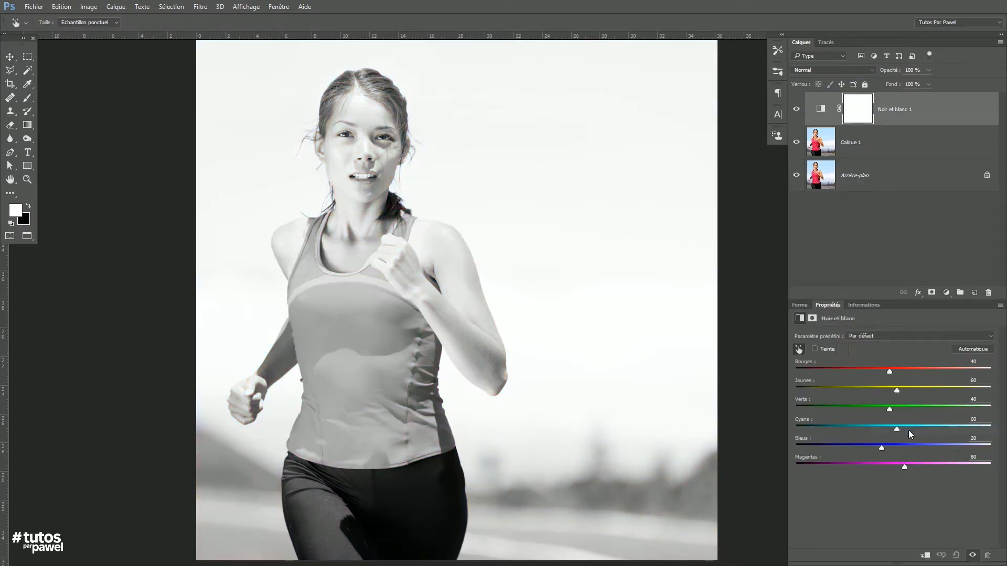
{"action": "left_click", "coordinate": [823, 122], "text": "alt"}
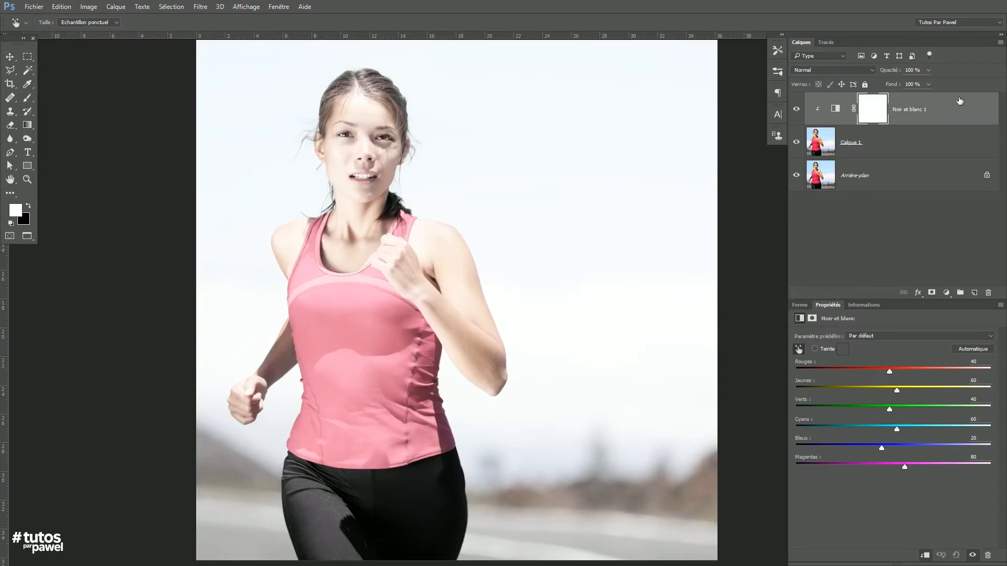
{"action": "left_click", "coordinate": [823, 122], "text": "alt"}
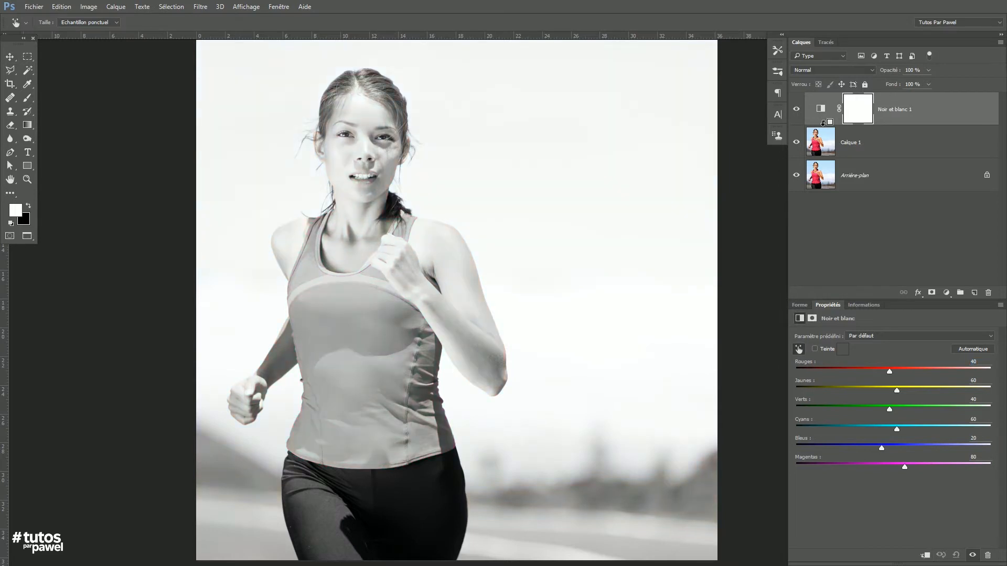
{"action": "left_click", "coordinate": [823, 122], "text": "alt"}
{"action": "left_click", "coordinate": [1000, 42]}
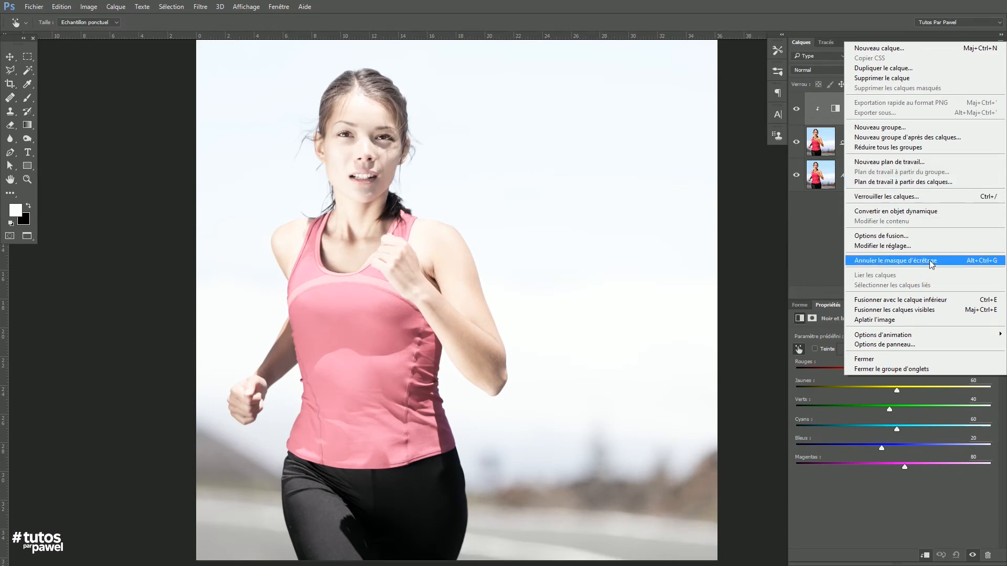
{"action": "left_click", "coordinate": [811, 225]}
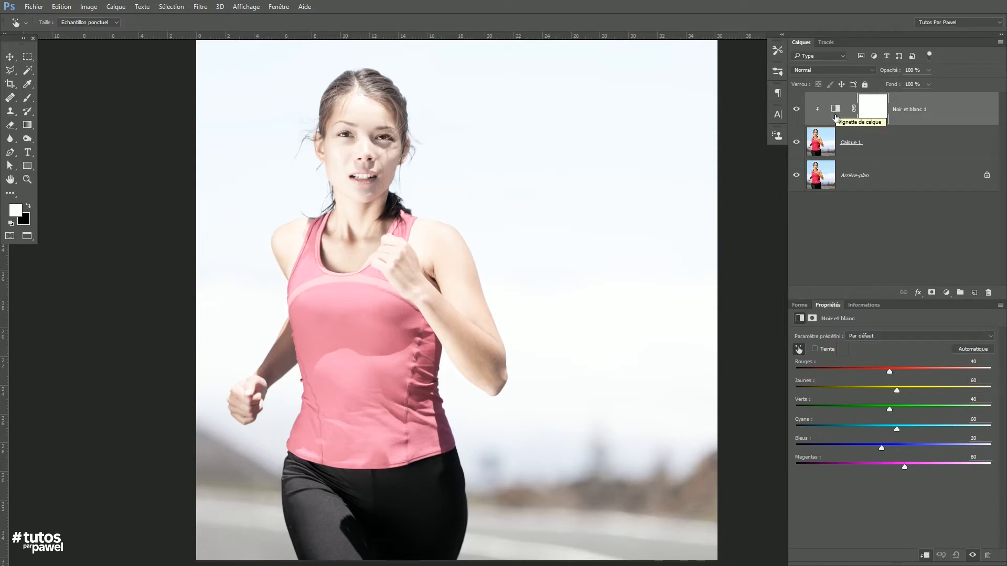
Add a Niveaux adjustment clipped to Calque 1 and raise its black input level to 26
{"action": "left_click", "coordinate": [946, 292]}
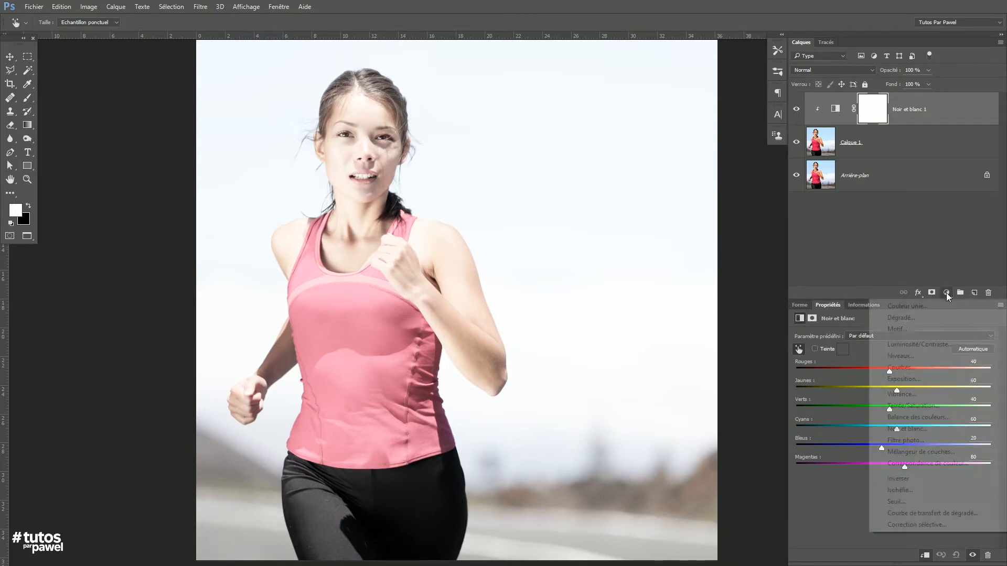
{"action": "left_click", "coordinate": [901, 355]}
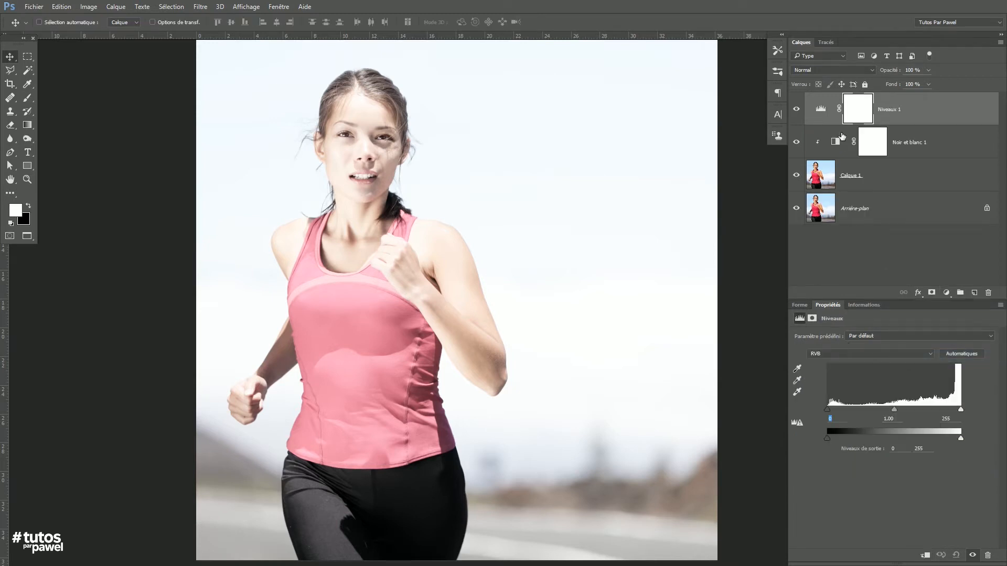
{"action": "key", "text": "ctrl+alt+g"}
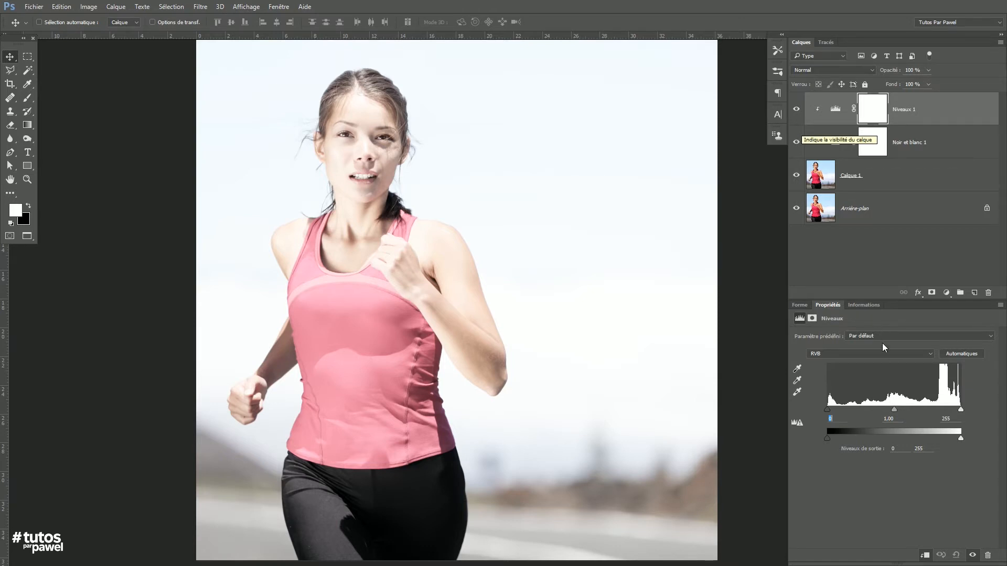
{"action": "left_click_drag", "start_coordinate": [827, 410], "coordinate": [839, 408]}
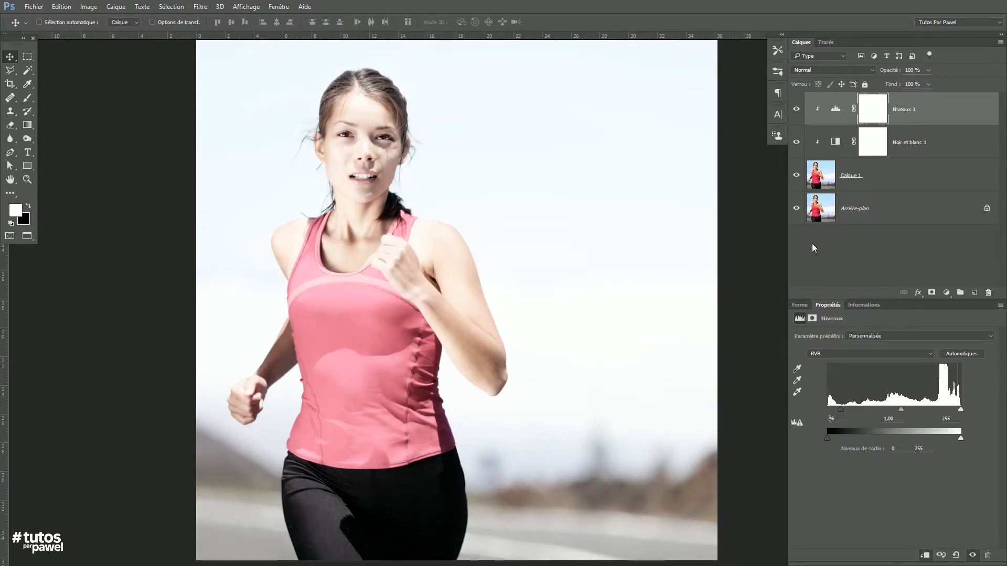
Add a Luminosité/Contraste adjustment layer above the levels adjustment and clip it to the same stack
{"action": "left_click", "coordinate": [946, 292]}
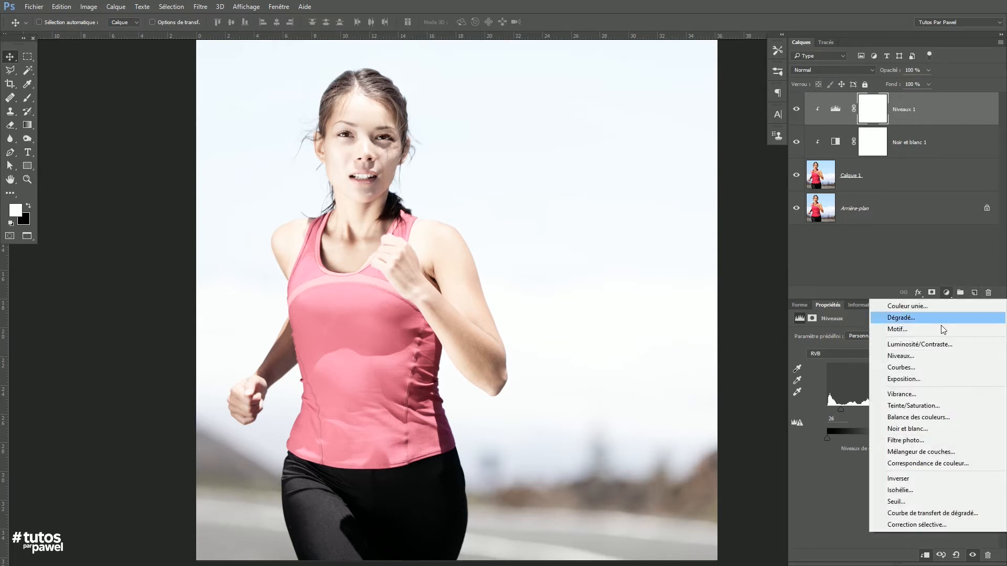
{"action": "left_click", "coordinate": [912, 345]}
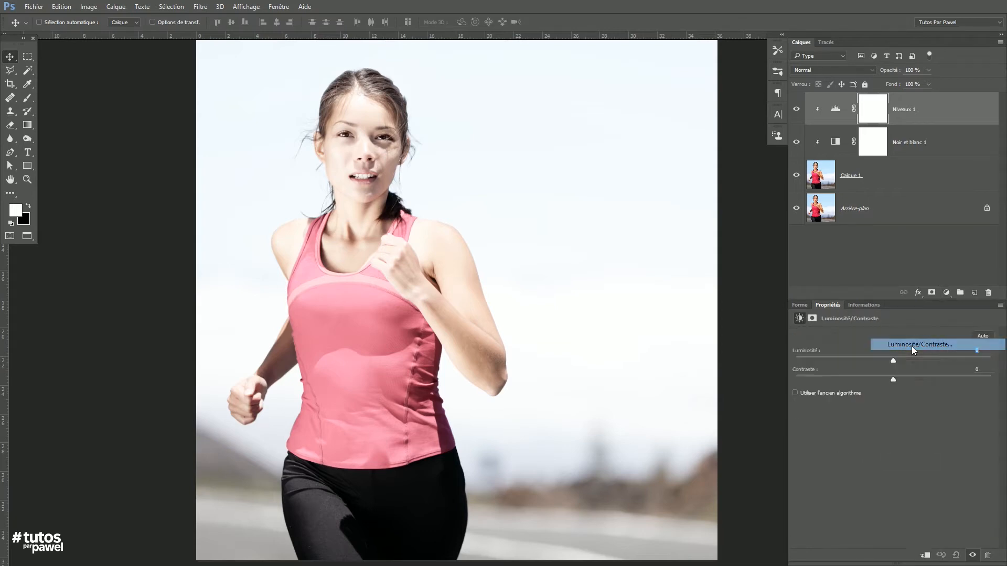
{"action": "key", "text": "ctrl"}
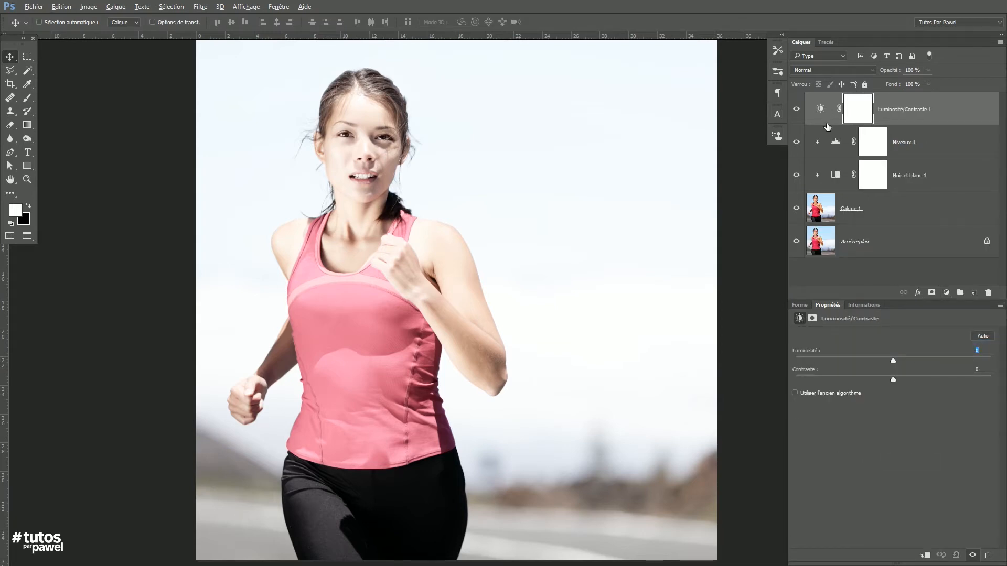
{"action": "left_click", "coordinate": [827, 122], "text": "alt"}
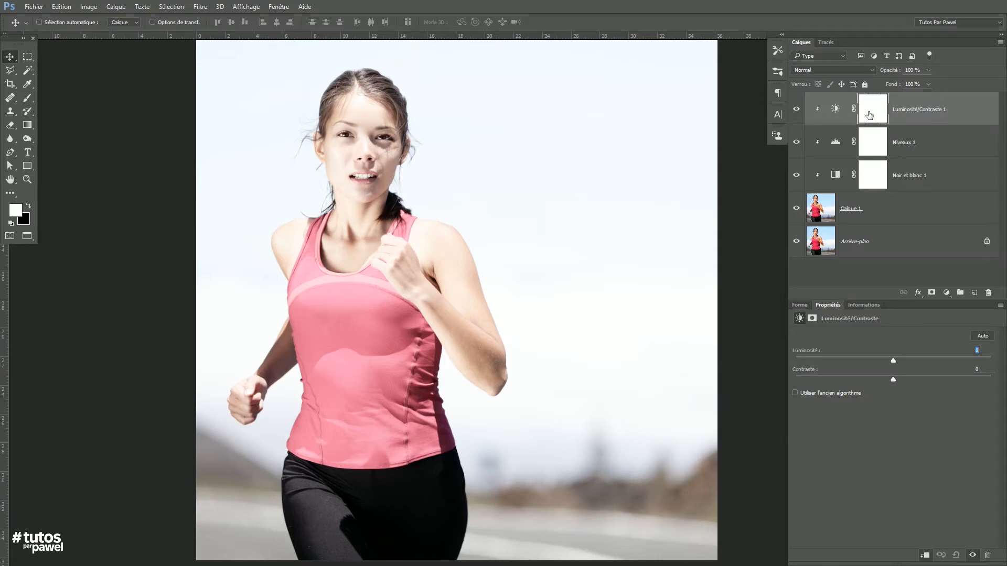
Set the Luminosité/Contraste adjustment to a brightness of 73 and a contrast of 55
{"action": "left_click", "coordinate": [836, 109]}
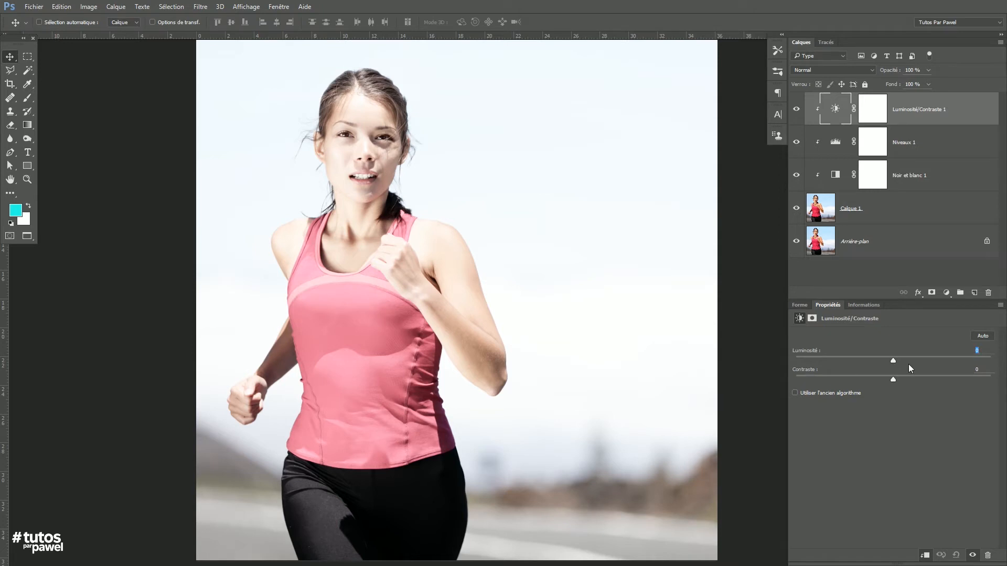
{"action": "left_click_drag", "start_coordinate": [893, 361], "coordinate": [927, 361]}
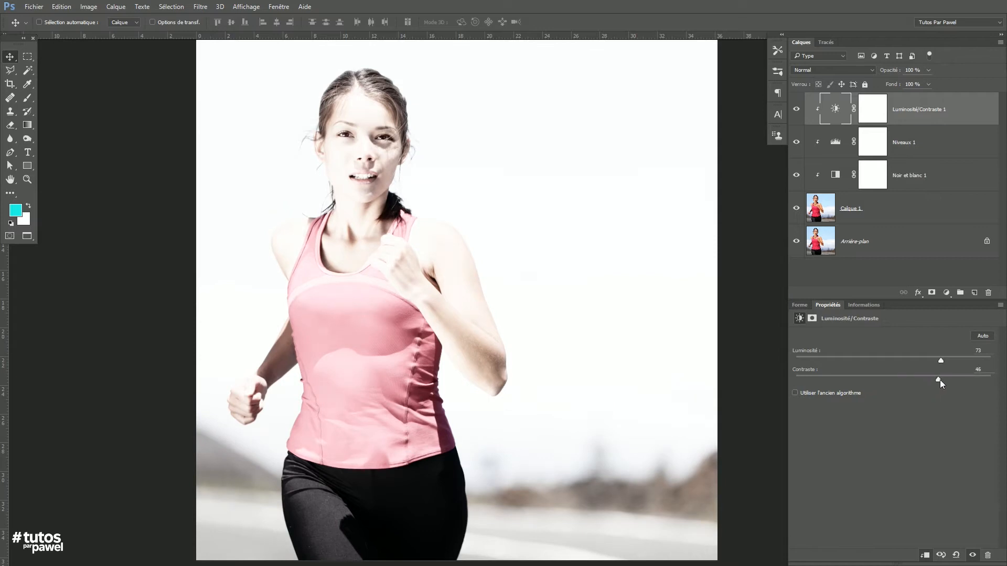
{"action": "left_click_drag", "start_coordinate": [944, 379], "coordinate": [947, 379]}
Group Calque 1 with its three clipped adjustment layers and name the group HighKey
{"action": "left_click", "coordinate": [860, 213], "text": "shift"}
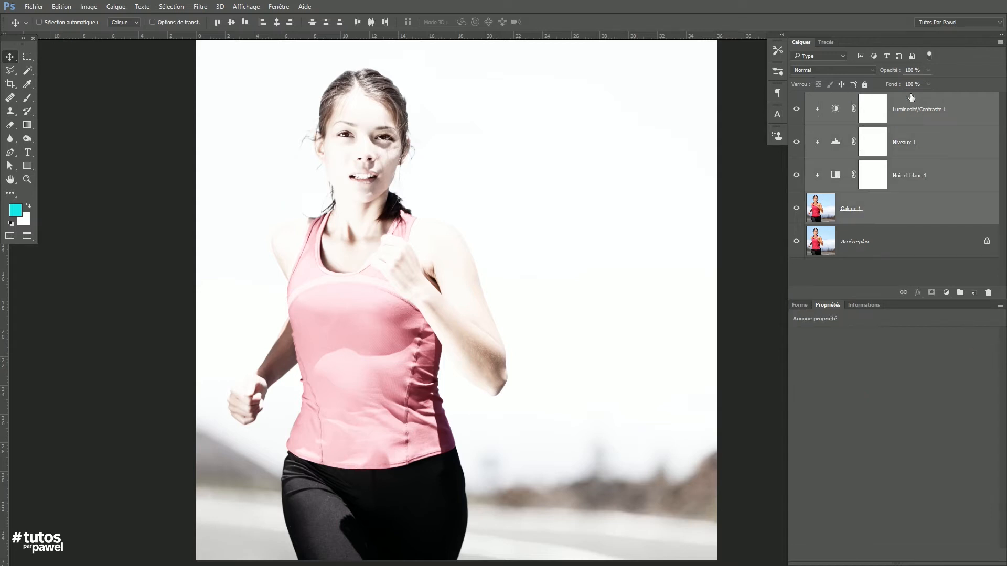
{"action": "left_click", "coordinate": [960, 293]}
{"action": "double_click", "coordinate": [834, 99]}
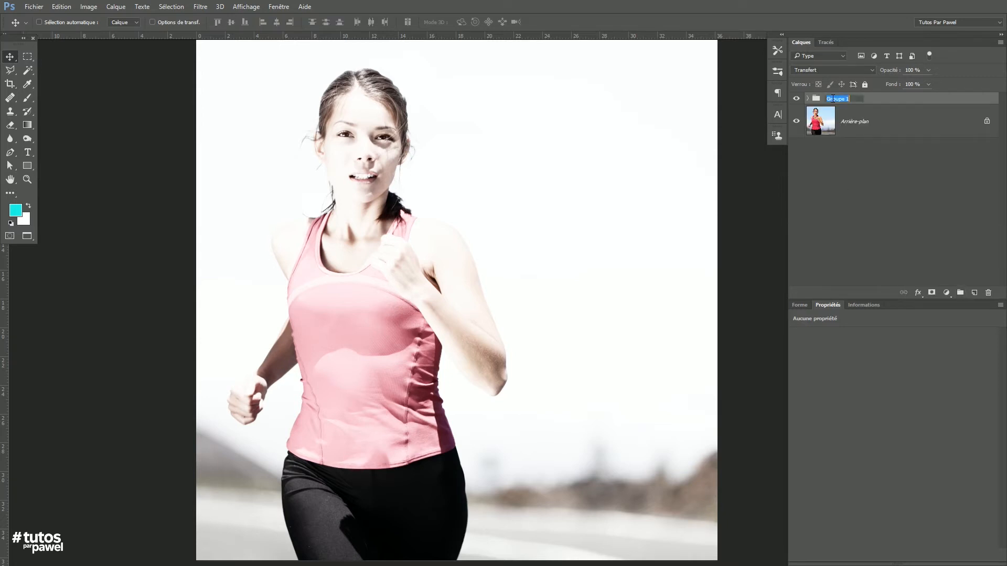
{"action": "type", "text": "HighKey"}
{"action": "key", "text": "Return"}
Compare lightening and contrast blend modes on the Luminosité/Contraste adjustment inside the HighKey group, settling on Lumière vive, and collapse the group
{"action": "left_click", "coordinate": [807, 99]}
{"action": "left_click", "coordinate": [932, 125]}
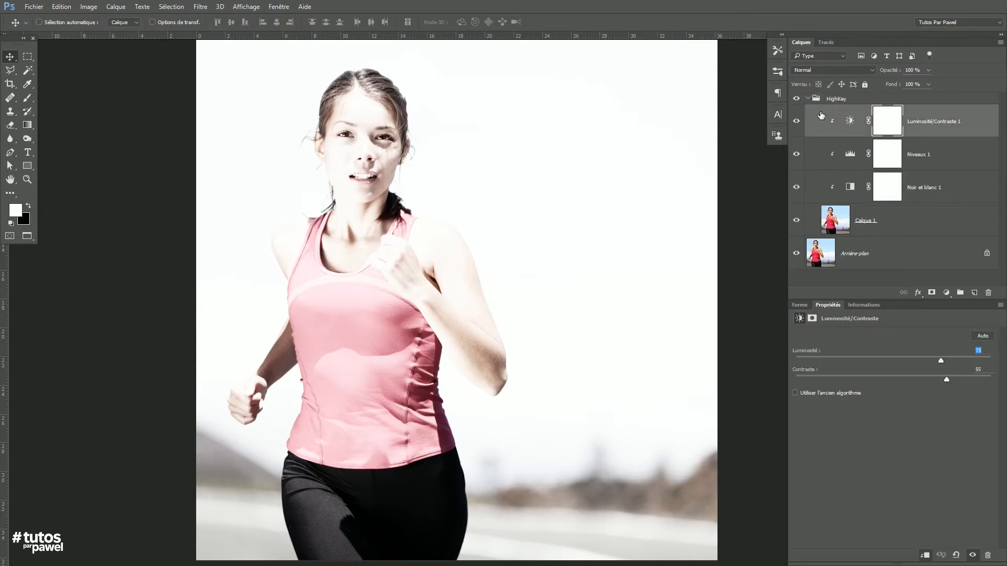
{"action": "mouse_move", "coordinate": [941, 362]}
{"action": "left_mouse_down"}
{"action": "mouse_move", "coordinate": [882, 357]}
{"action": "mouse_move", "coordinate": [938, 361]}
{"action": "left_mouse_up"}
{"action": "left_click", "coordinate": [811, 70]}
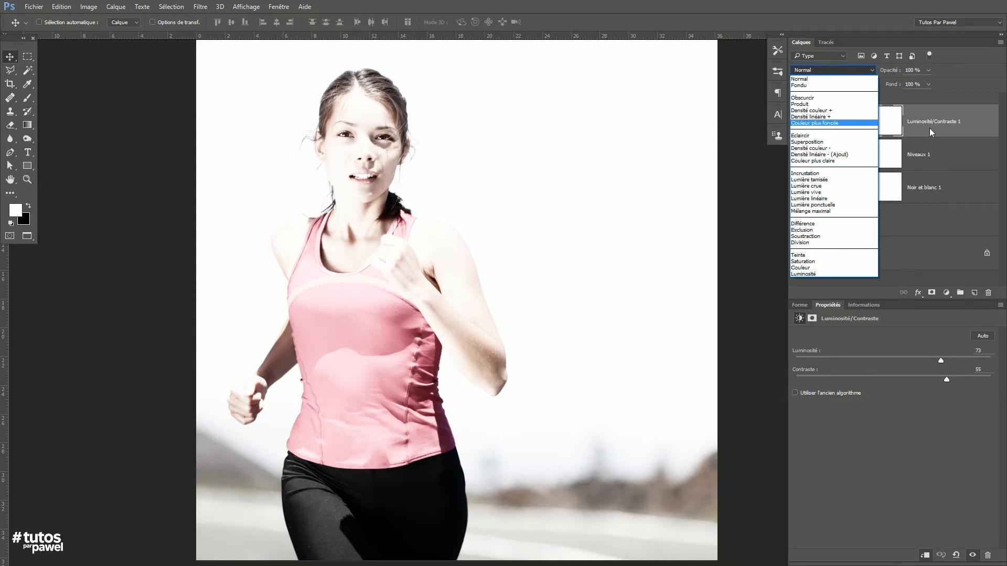
{"action": "left_click", "coordinate": [801, 136]}
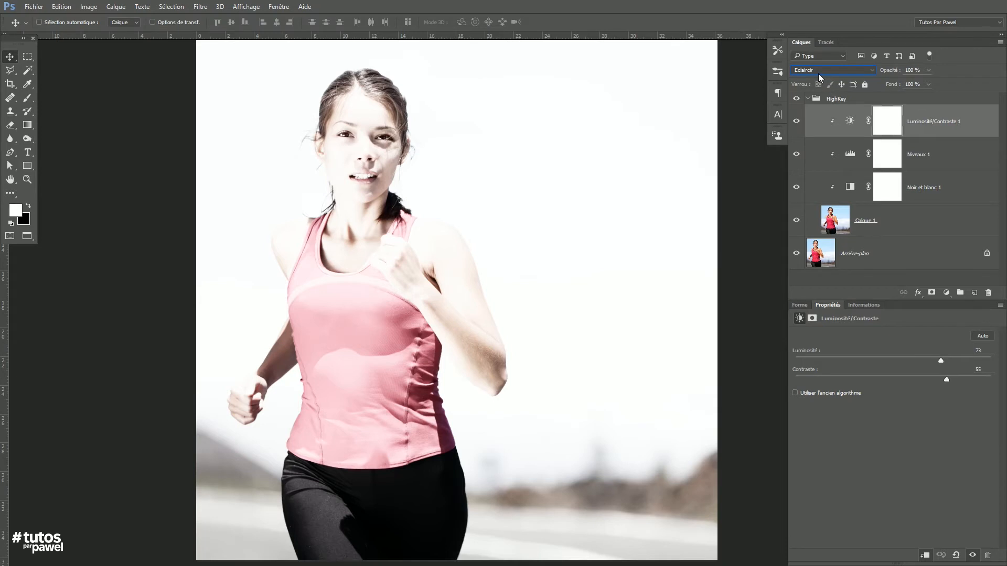
{"action": "scroll", "coordinate": [818, 73], "scroll_direction": "down", "scroll_amount": 5}
{"action": "scroll", "coordinate": [818, 79], "scroll_direction": "down", "scroll_amount": 1}
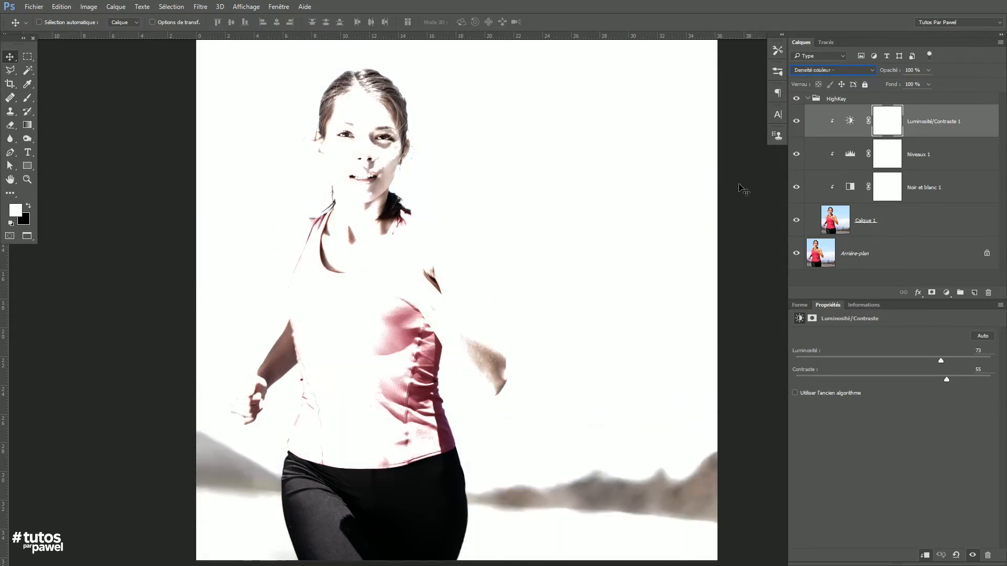
{"action": "scroll", "coordinate": [813, 73], "scroll_direction": "down", "scroll_amount": 1}
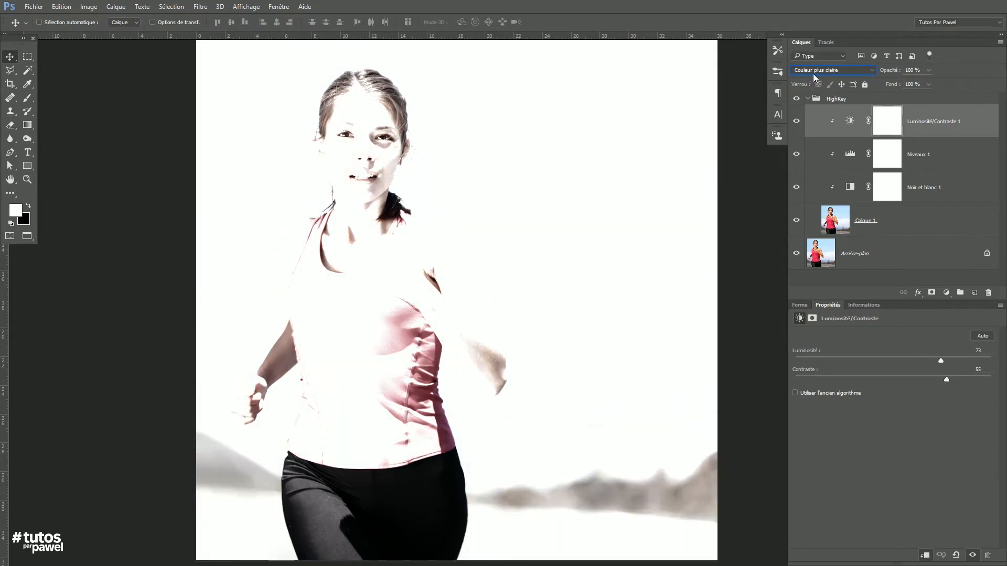
{"action": "key", "text": "Down"}
{"action": "key", "text": "Down"}
{"action": "key", "text": "Down"}
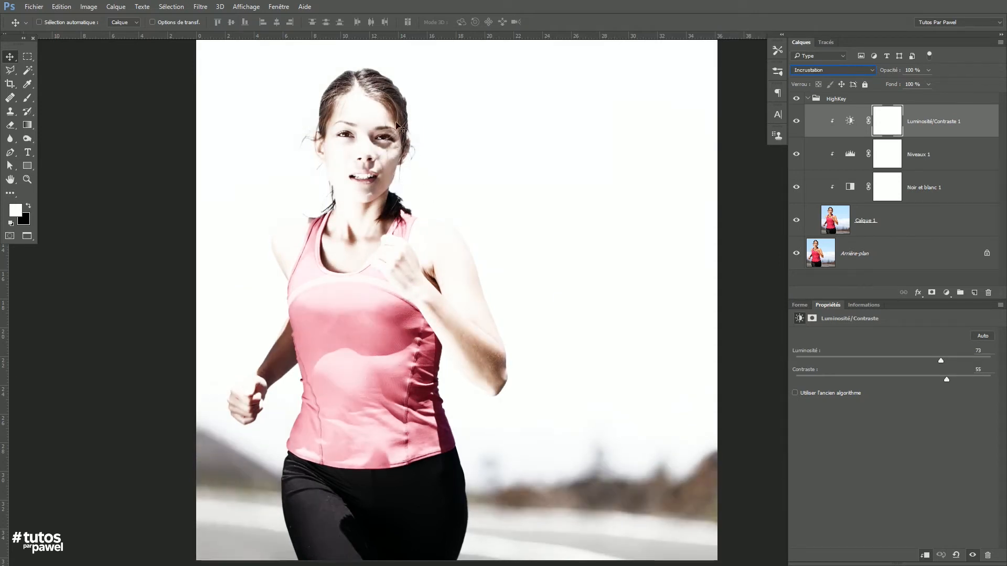
{"action": "key", "text": "Down"}
{"action": "key", "text": "Up"}
{"action": "key", "text": "Up"}
{"action": "key", "text": "Down"}
{"action": "key", "text": "Down"}
{"action": "key", "text": "Up"}
{"action": "key", "text": "Down"}
{"action": "key", "text": "Down"}
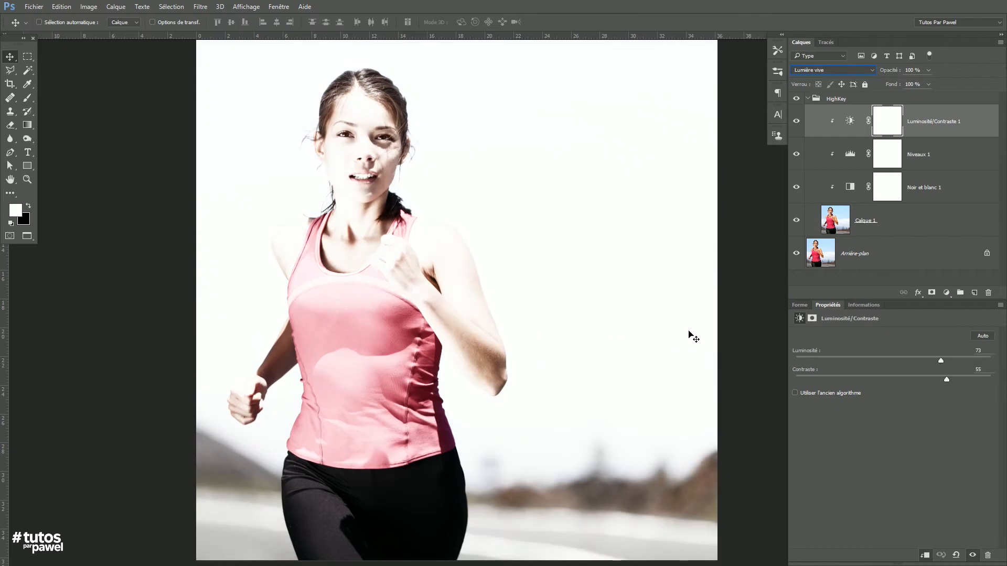
{"action": "key", "text": "Down"}
{"action": "key", "text": "Up"}
{"action": "left_click", "coordinate": [807, 100]}
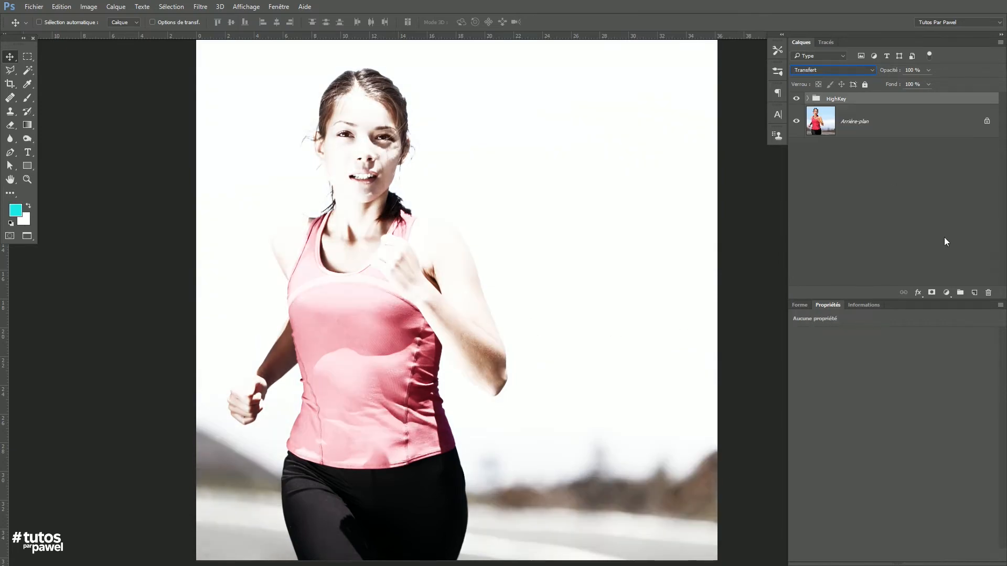
Hide and reshow the HighKey group to compare the original photo with the high-key version
{"action": "left_click", "coordinate": [946, 295]}
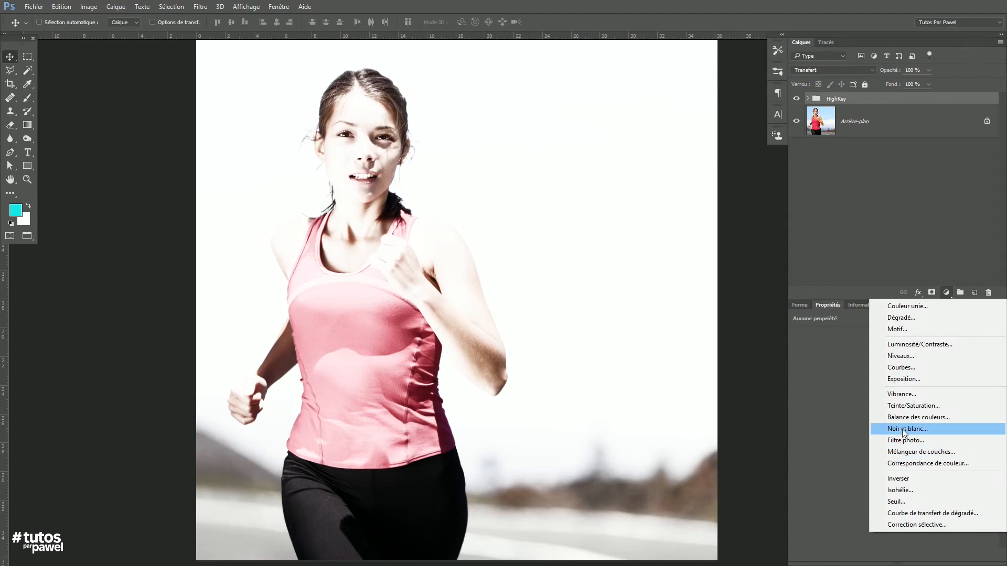
{"action": "left_click", "coordinate": [835, 99]}
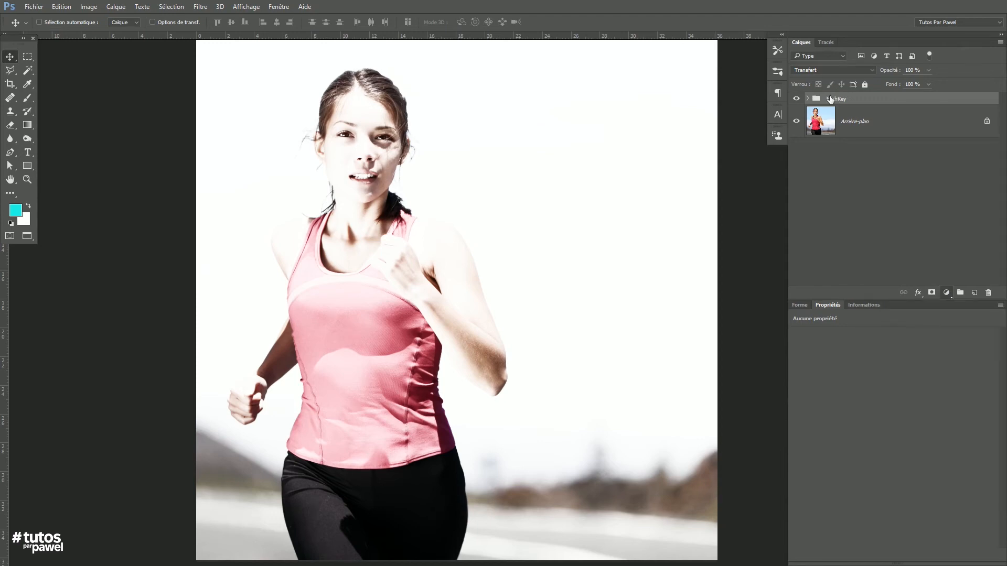
{"action": "left_click", "coordinate": [795, 99]}
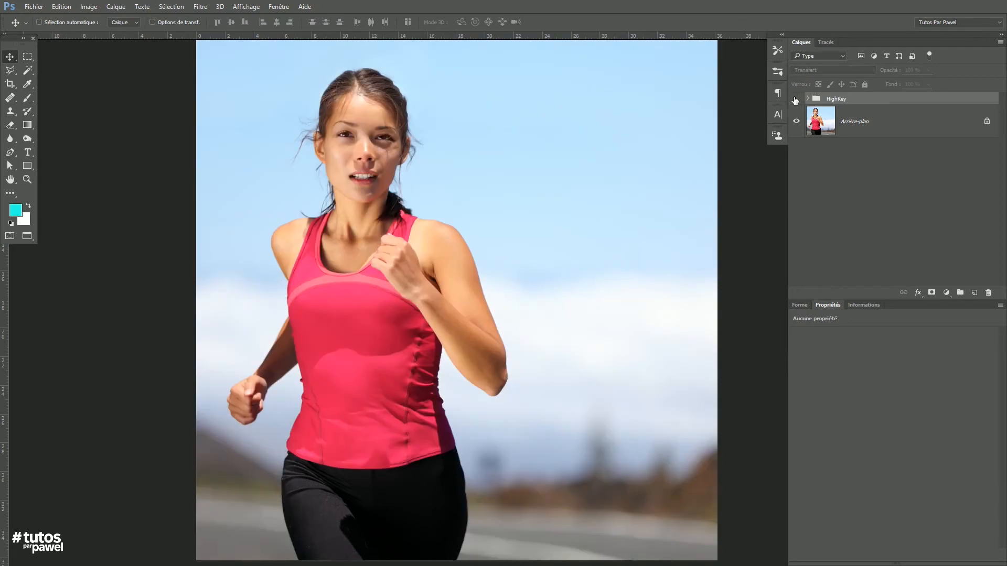
{"action": "left_click", "coordinate": [795, 99]}
Add an unclipped Noir et blanc adjustment layer above the HighKey group
{"action": "left_click", "coordinate": [946, 292]}
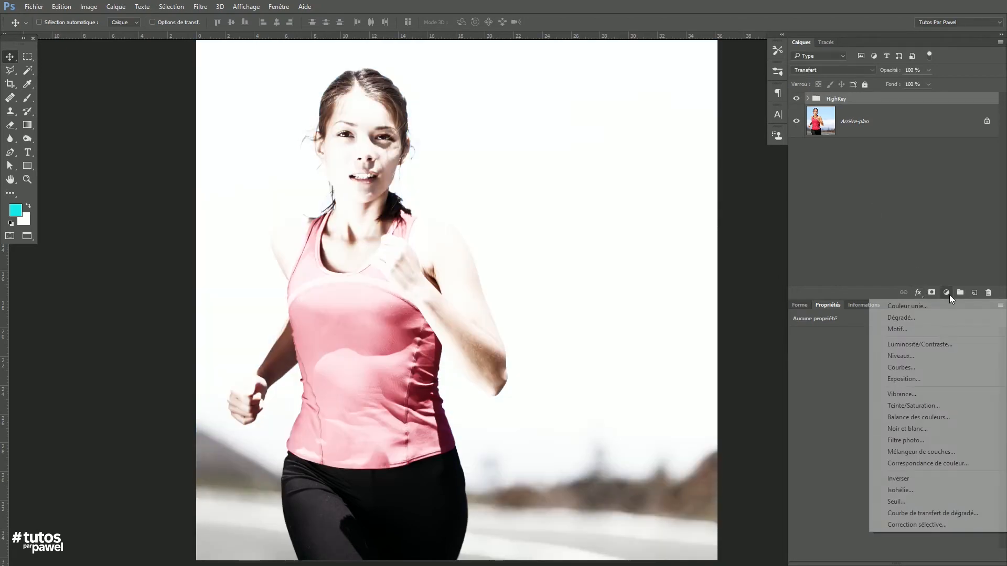
{"action": "left_click", "coordinate": [894, 433]}
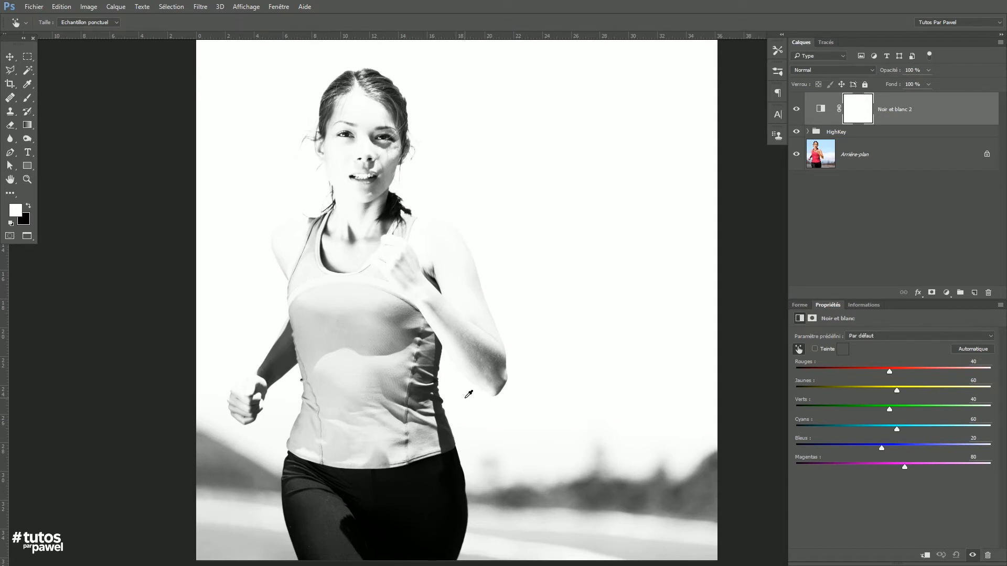
Switch to the portrait shutterstock_360529124.jpg and run the recorded action that builds the High Key group
{"action": "left_click", "coordinate": [284, 10]}
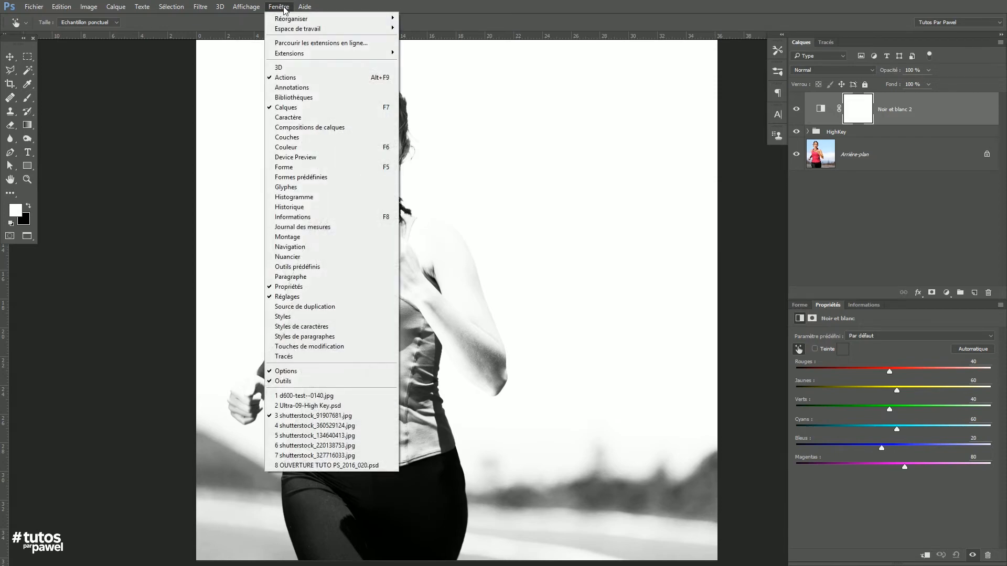
{"action": "left_click", "coordinate": [295, 425]}
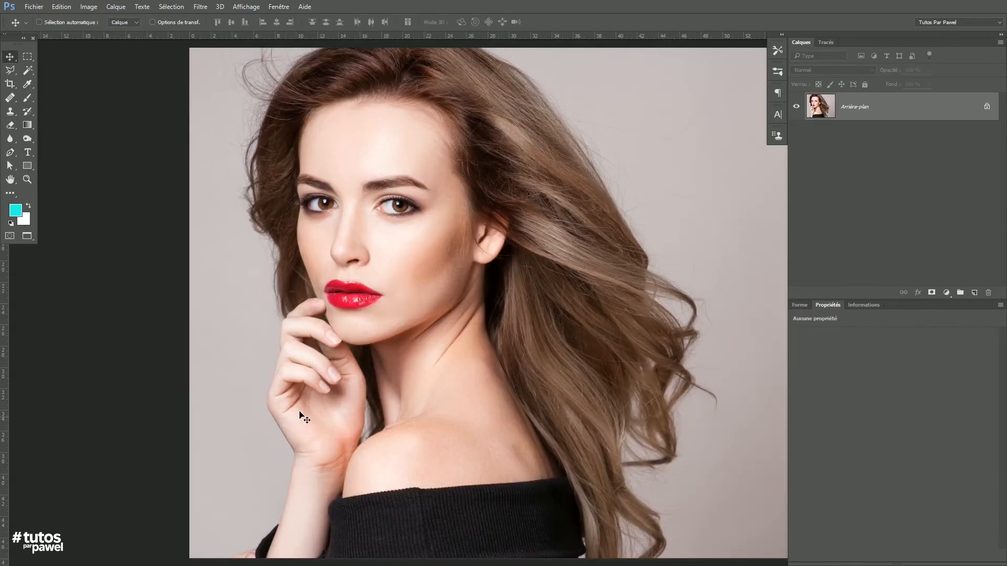
{"action": "left_click_drag", "start_coordinate": [502, 310], "coordinate": [434, 294]}
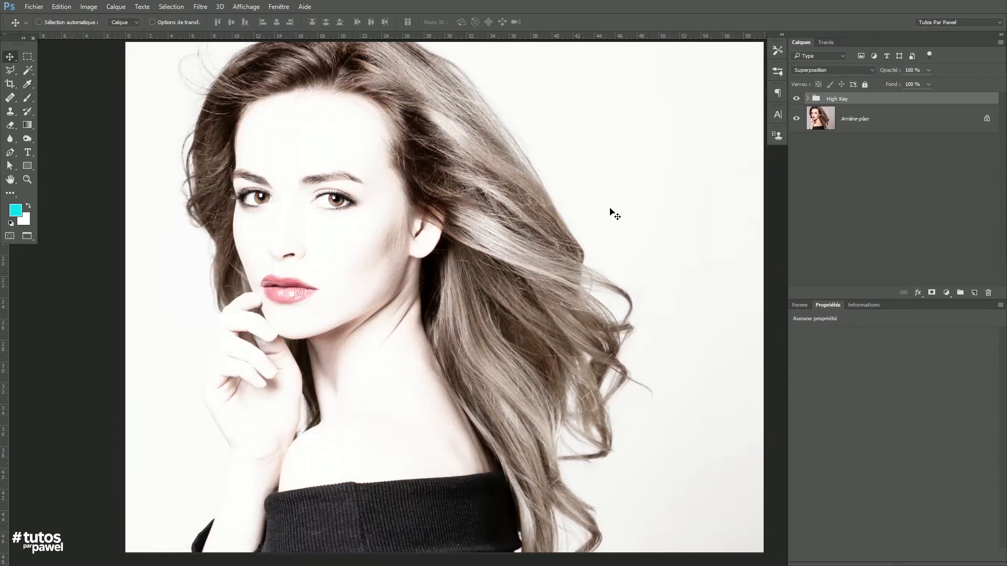
Add a Noir et blanc adjustment above the portrait's High Key group, with Rouges at 8 and Jaunes at 80
{"action": "left_click", "coordinate": [946, 292]}
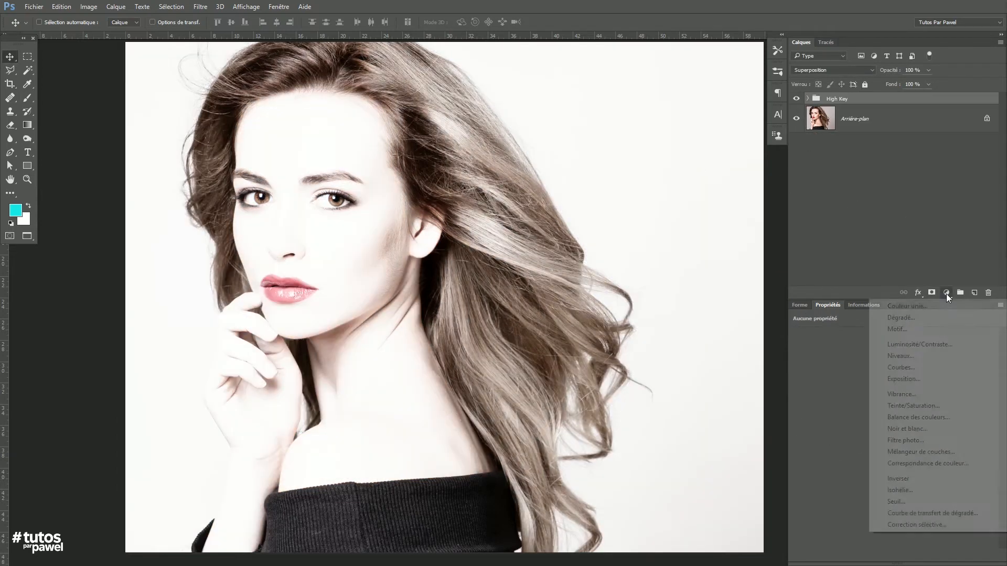
{"action": "left_click", "coordinate": [902, 428]}
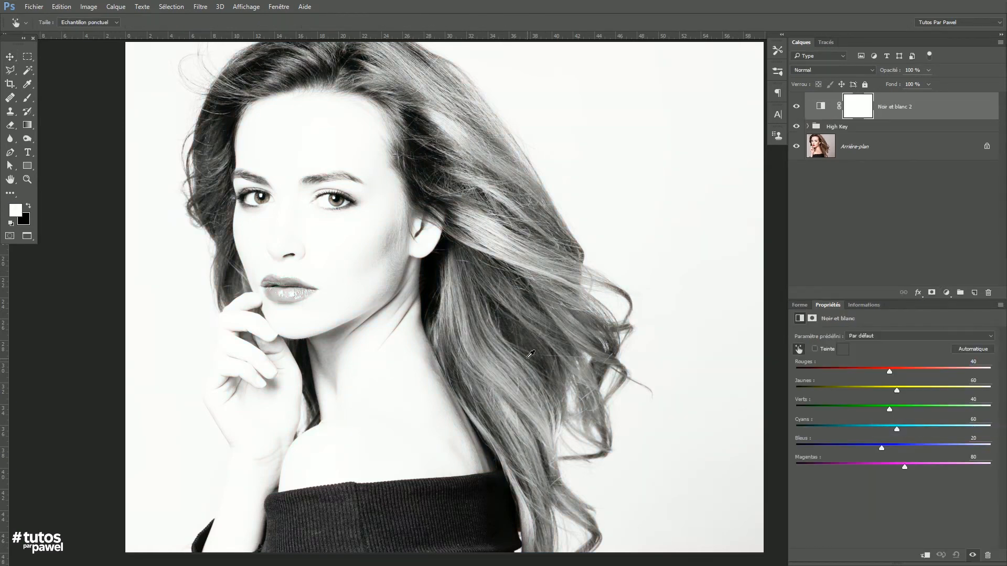
{"action": "left_click_drag", "start_coordinate": [889, 372], "coordinate": [905, 391]}
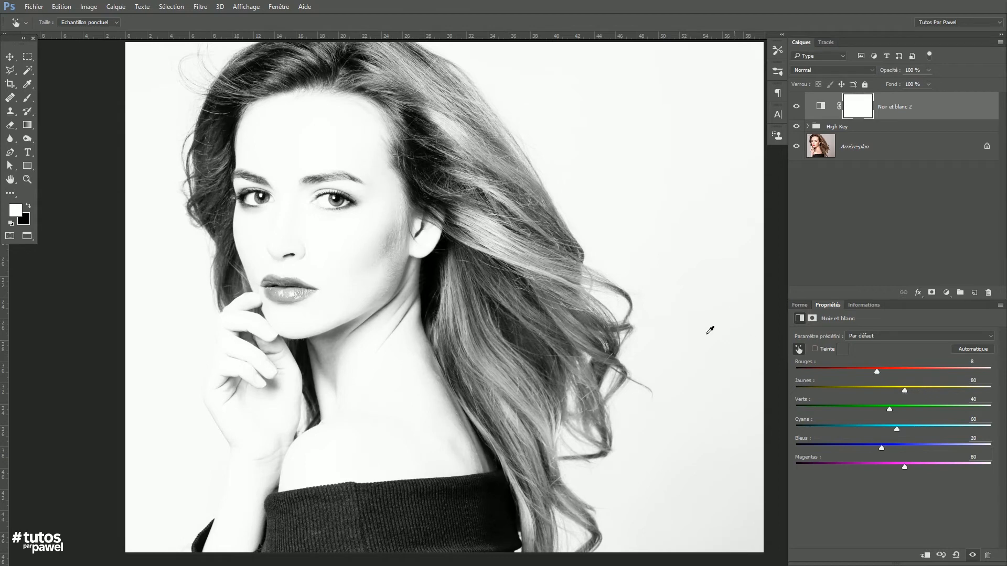
{"action": "left_click_drag", "start_coordinate": [527, 264], "coordinate": [501, 257]}
{"action": "left_click_drag", "start_coordinate": [338, 195], "coordinate": [322, 200]}
{"action": "mouse_move", "coordinate": [371, 250]}
{"action": "left_mouse_down"}
{"action": "mouse_move", "coordinate": [360, 250]}
{"action": "mouse_move", "coordinate": [378, 244]}
{"action": "left_mouse_up"}
Switch to the beach portrait shutterstock_134640413.jpg and run the recorded High Key action on it
{"action": "left_click", "coordinate": [288, 9]}
{"action": "left_click", "coordinate": [293, 435]}
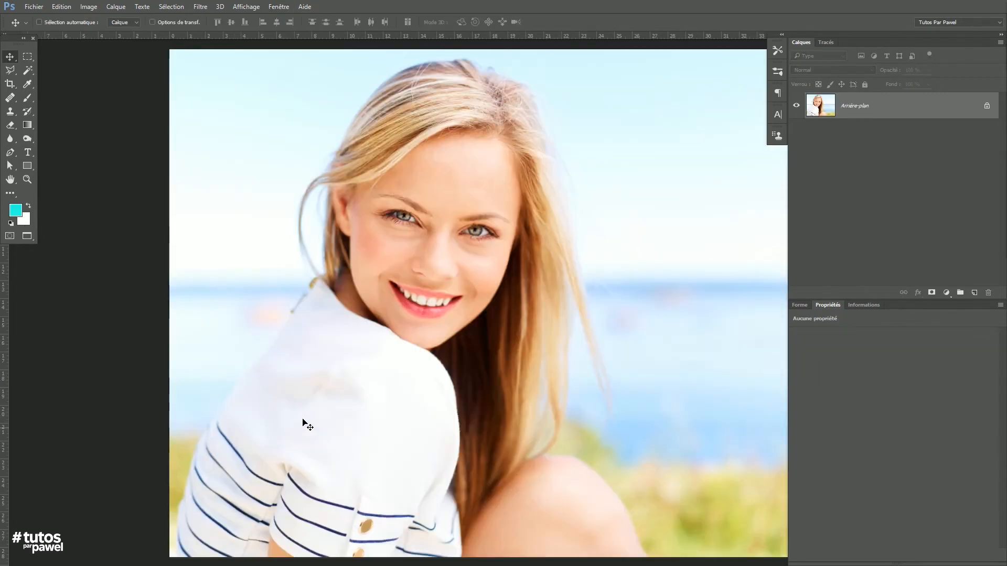
{"action": "scroll", "coordinate": [382, 209], "scroll_direction": "up", "scroll_amount": 3}
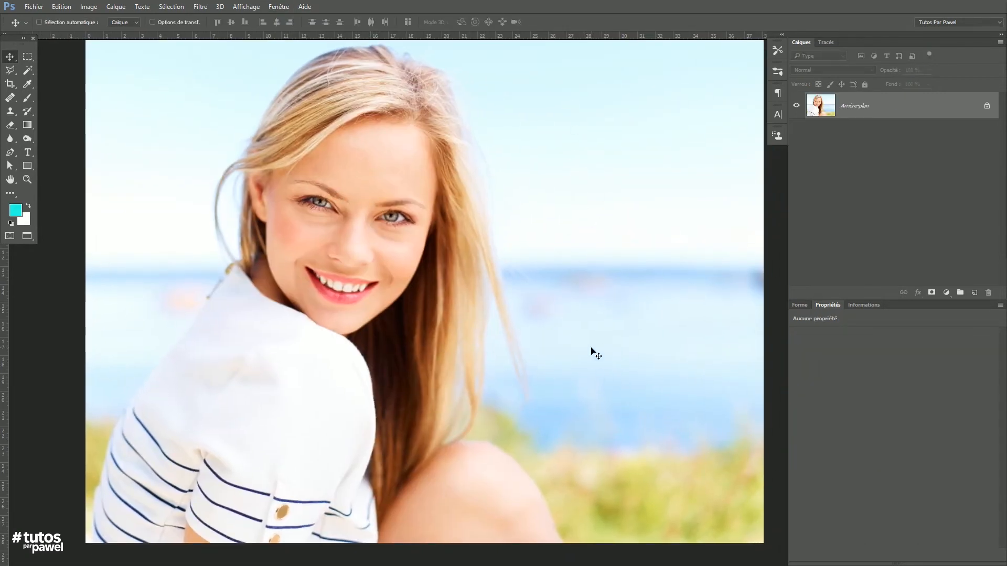
{"action": "key", "text": "F2"}
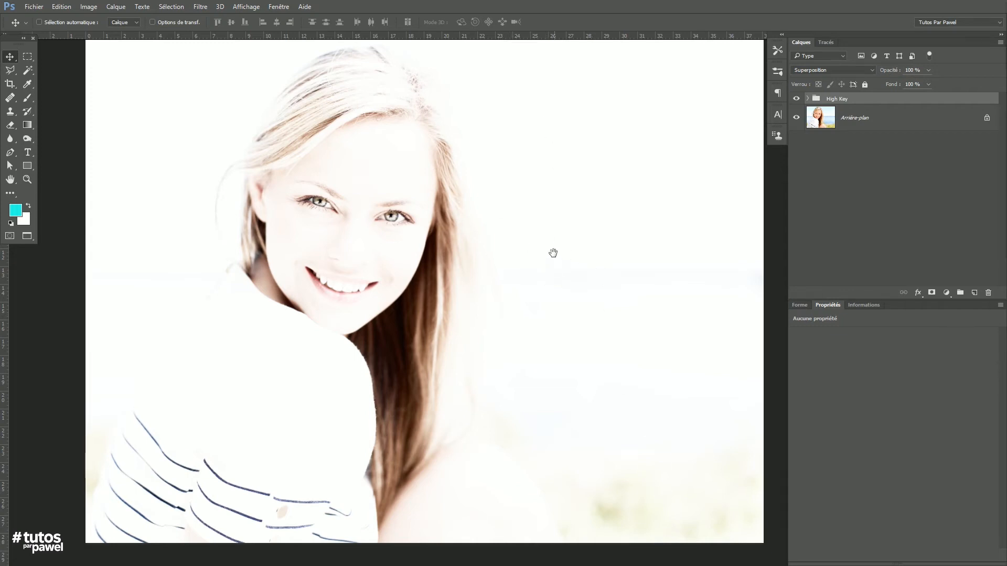
{"action": "scroll", "coordinate": [553, 262], "scroll_direction": "up", "scroll_amount": 1}
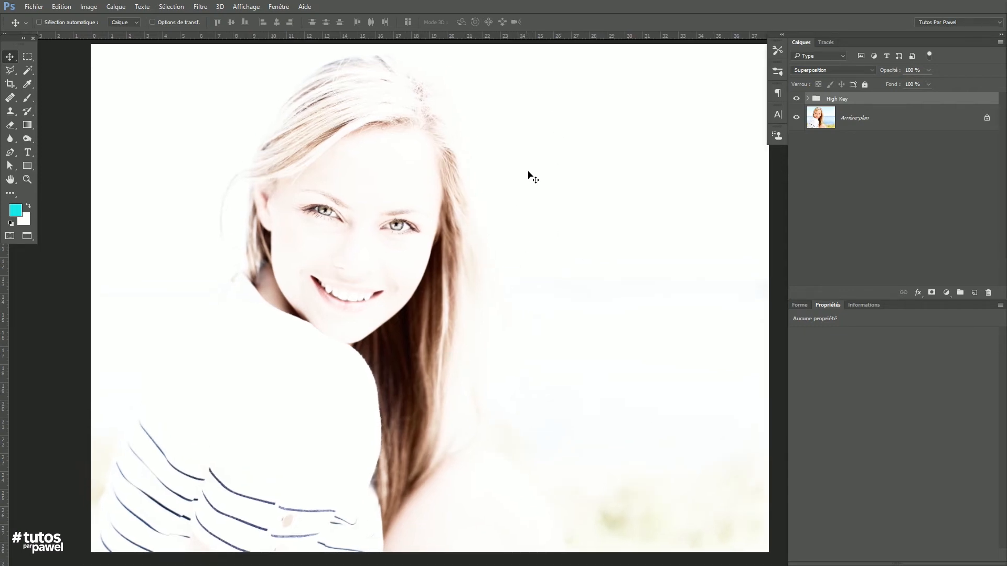
Lower Luminosité to -12 in the Luminosité/Contraste 1 adjustment inside the High Key group
{"action": "left_click", "coordinate": [807, 99]}
{"action": "left_click", "coordinate": [918, 120]}
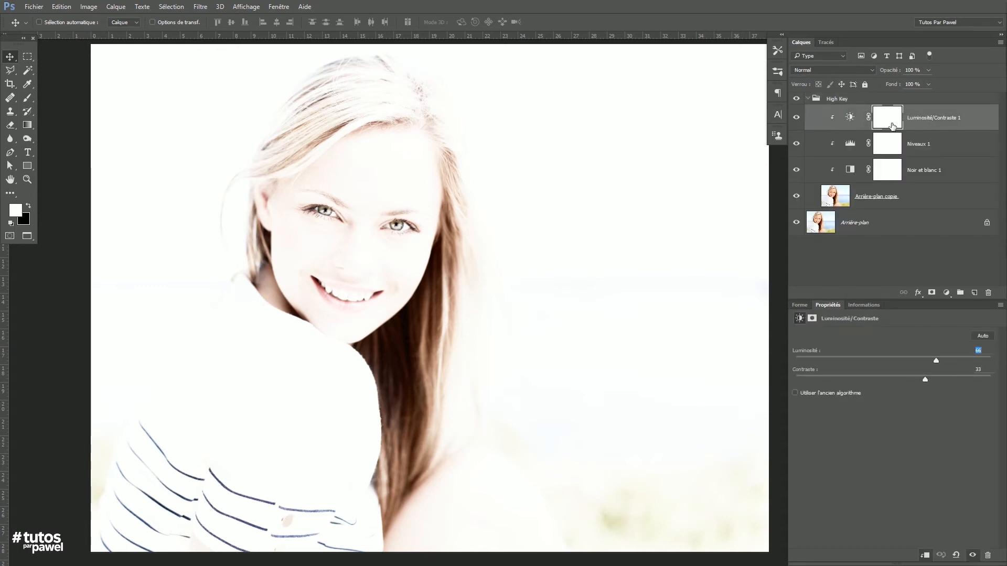
{"action": "left_click_drag", "start_coordinate": [937, 360], "coordinate": [888, 358]}
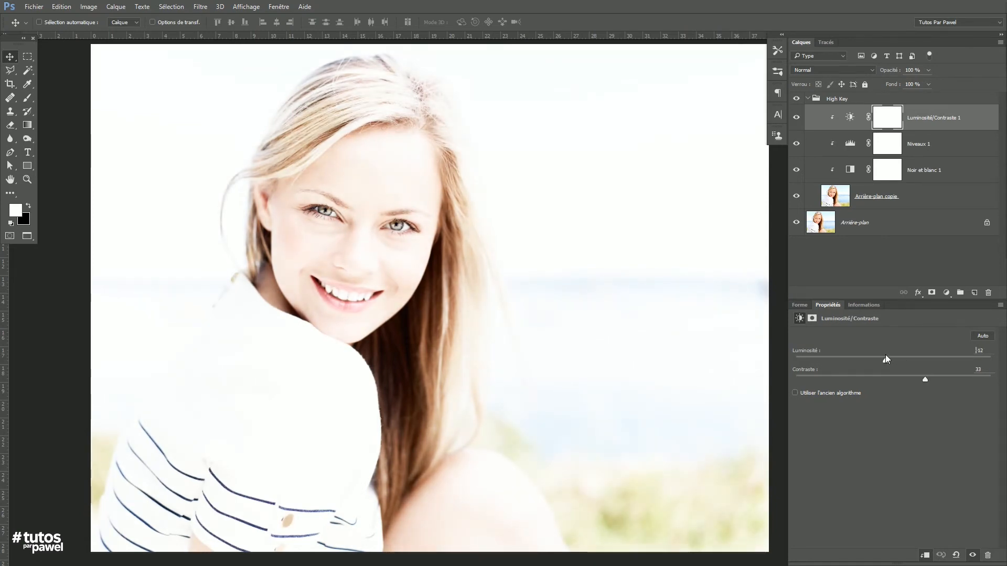
Revisit shutterstock_360529124.jpg and shutterstock_91907681.jpg to review their black-and-white high-key versions
{"action": "left_click", "coordinate": [279, 6]}
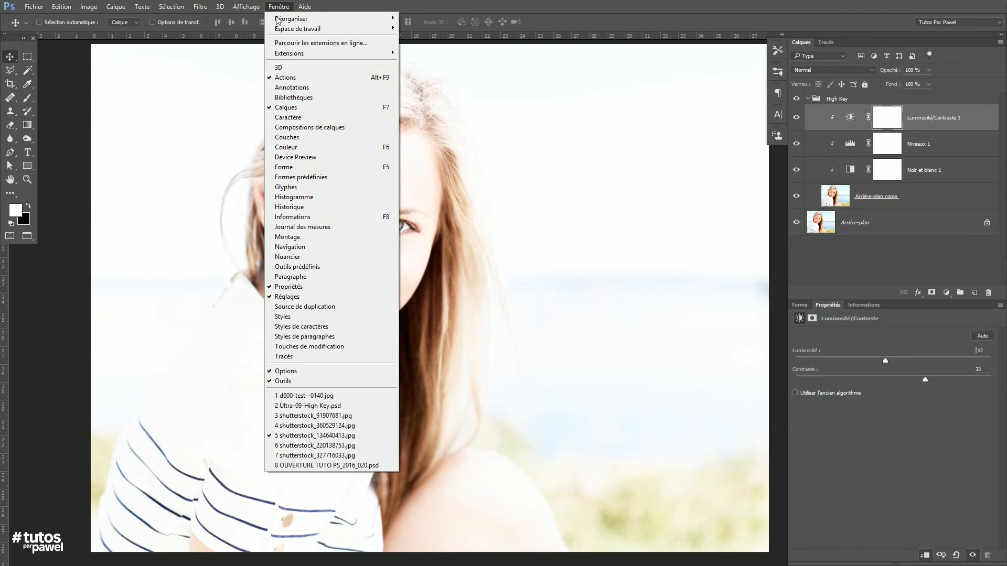
{"action": "left_click", "coordinate": [290, 425]}
{"action": "left_click", "coordinate": [279, 6]}
{"action": "left_click", "coordinate": [292, 416]}
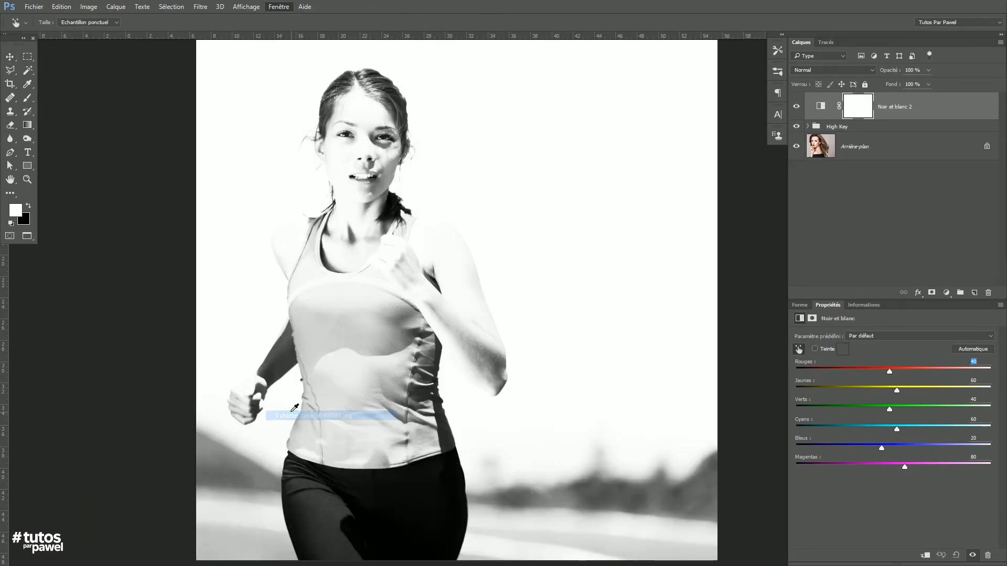
Switch to the freckled portrait shutterstock_220138753.jpg and run the recorded High Key action on it
{"action": "left_click", "coordinate": [279, 6]}
{"action": "left_click", "coordinate": [292, 444]}
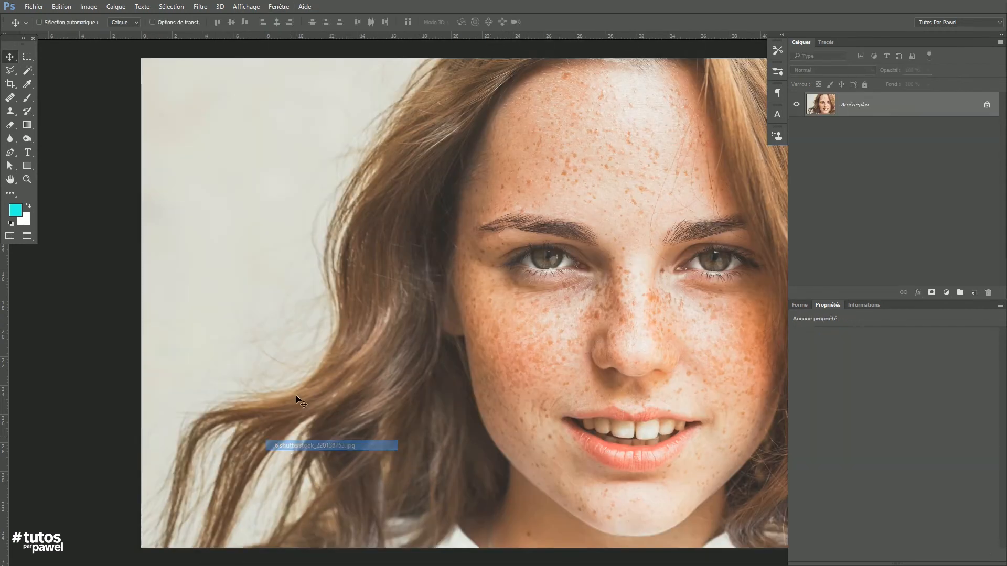
{"action": "left_click_drag", "start_coordinate": [582, 298], "coordinate": [479, 286]}
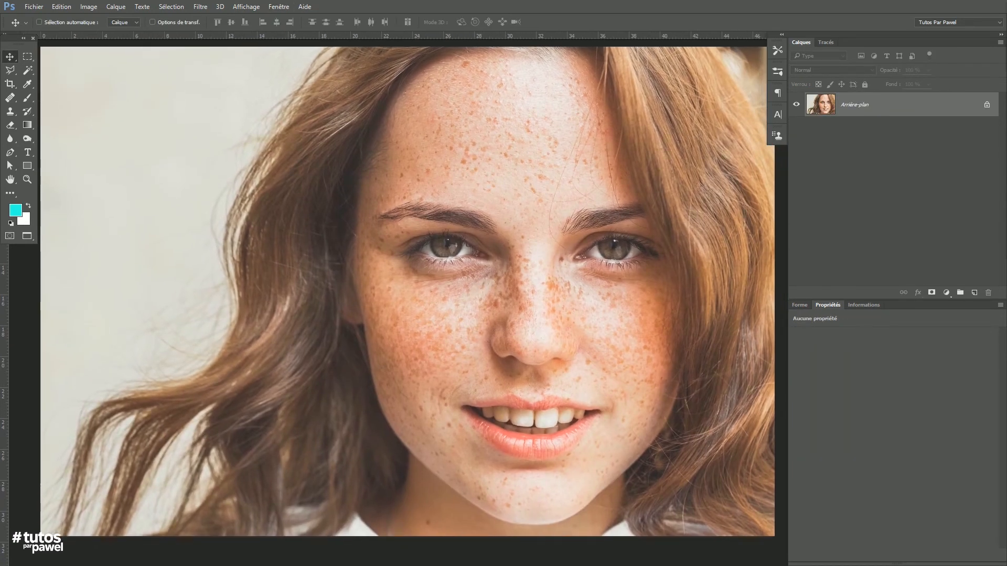
{"action": "key", "text": "F2"}
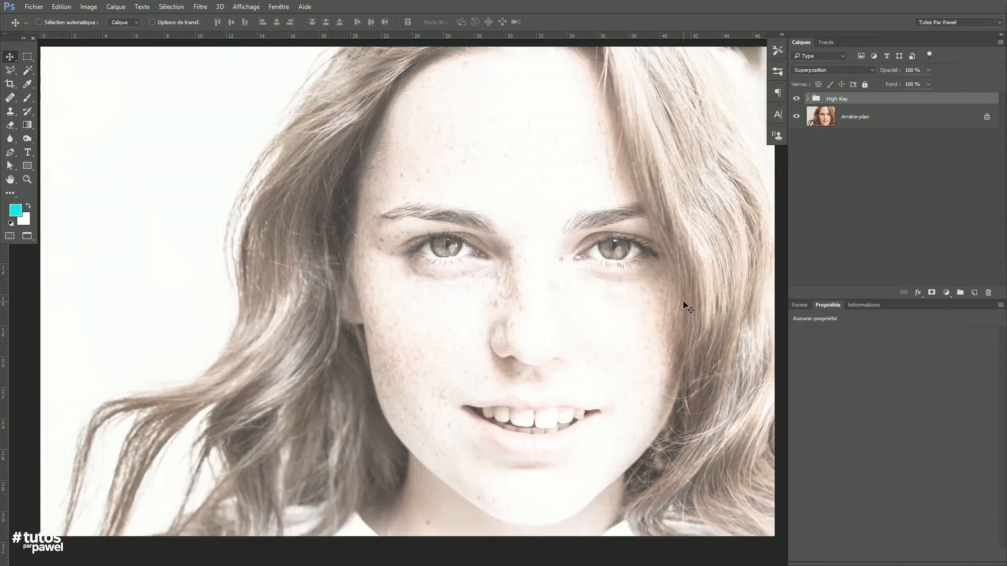
Set Luminosité to 15 and Contraste to 84 in the High Key group's Luminosité/Contraste 1 adjustment
{"action": "left_click", "coordinate": [808, 98]}
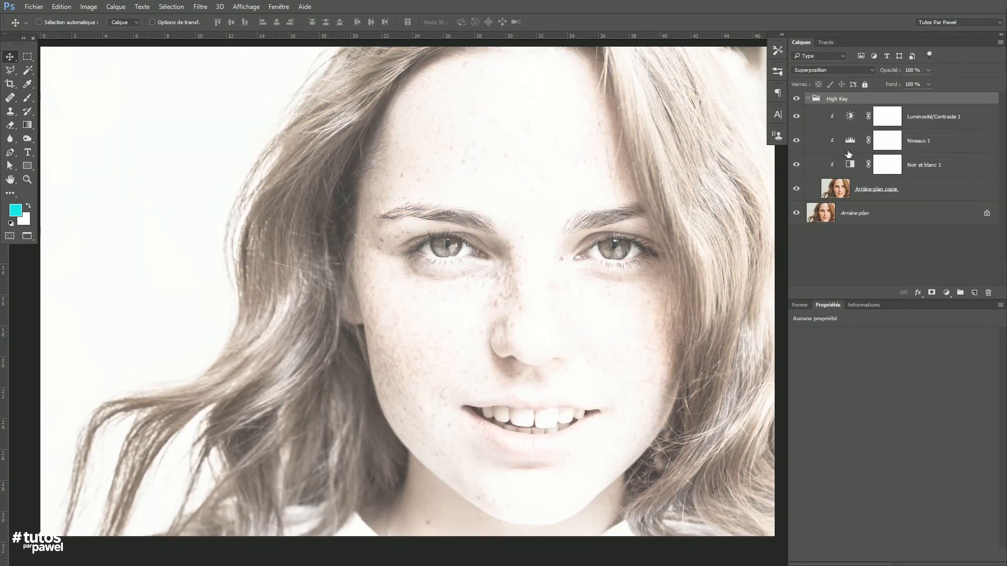
{"action": "left_click", "coordinate": [844, 117]}
{"action": "left_click_drag", "start_coordinate": [934, 359], "coordinate": [903, 358]}
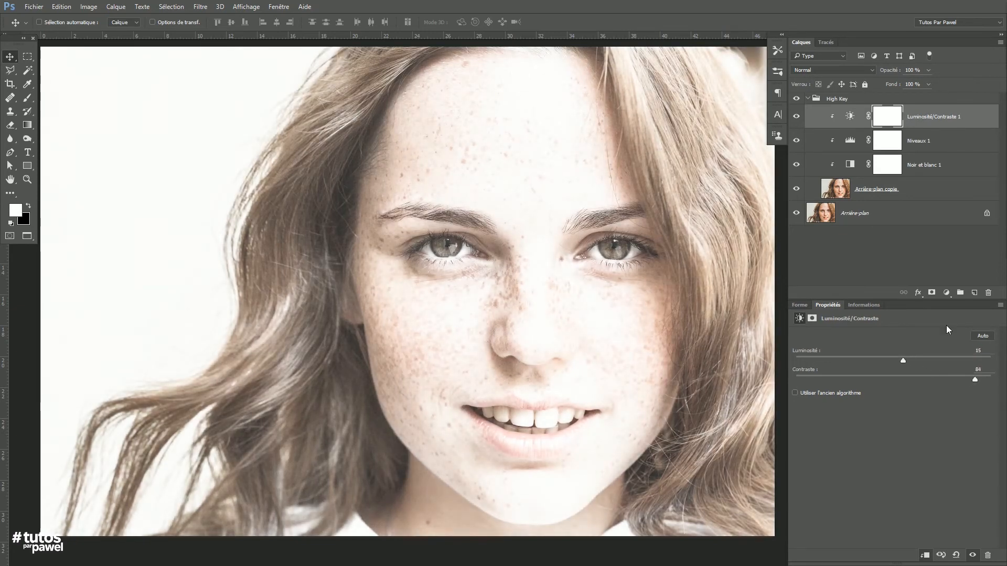
Add a Noir et blanc adjustment placed outside and above the High Key group, and reduce its Rouges to -29
{"action": "left_click", "coordinate": [834, 98]}
{"action": "left_click", "coordinate": [946, 293]}
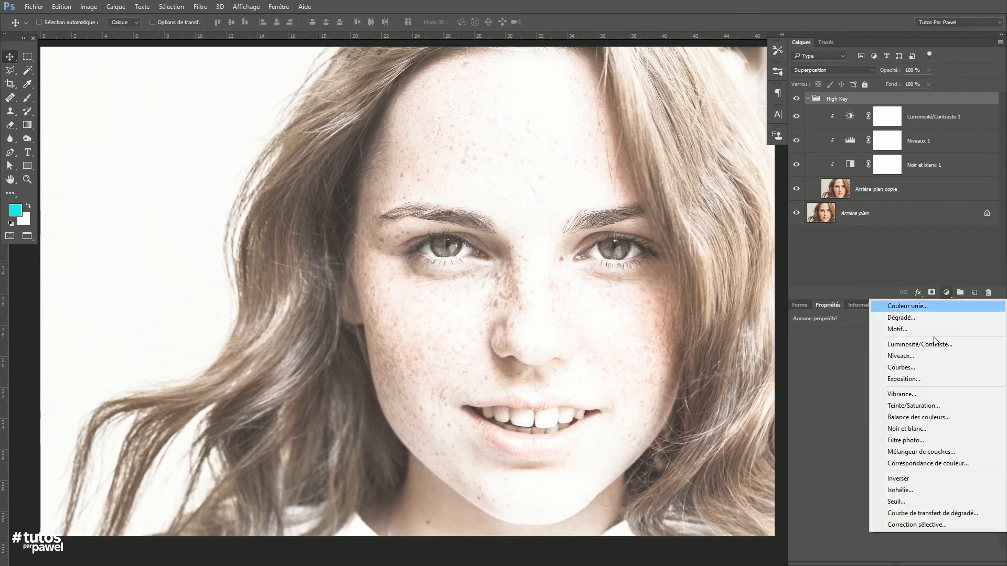
{"action": "left_click", "coordinate": [901, 429]}
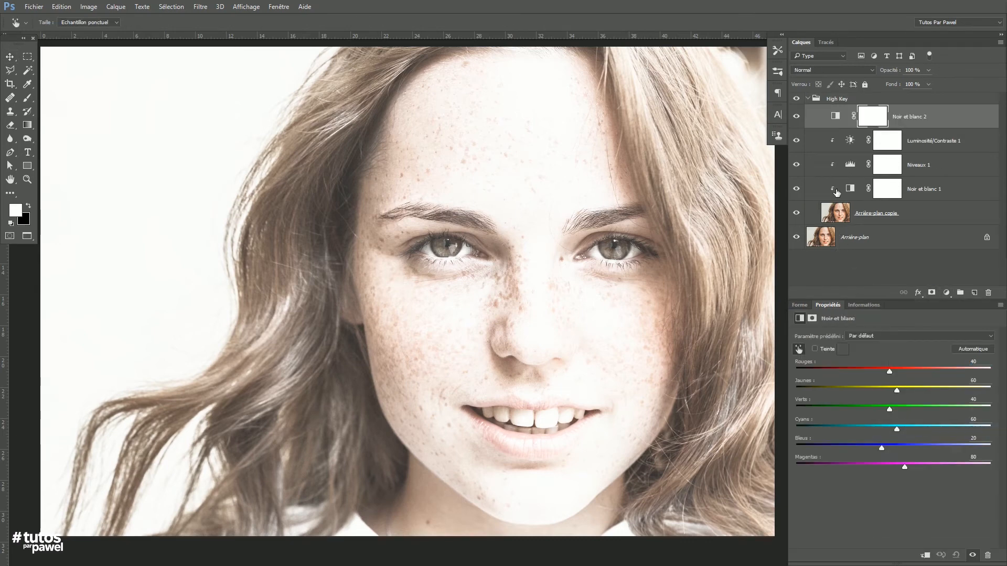
{"action": "left_click_drag", "start_coordinate": [831, 113], "coordinate": [831, 92]}
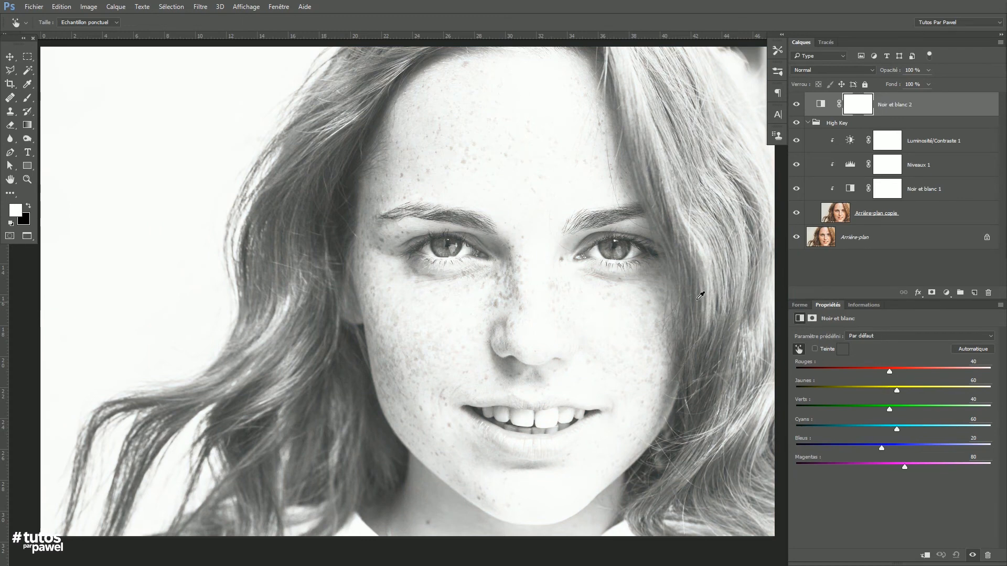
{"action": "left_click_drag", "start_coordinate": [712, 300], "coordinate": [661, 289]}
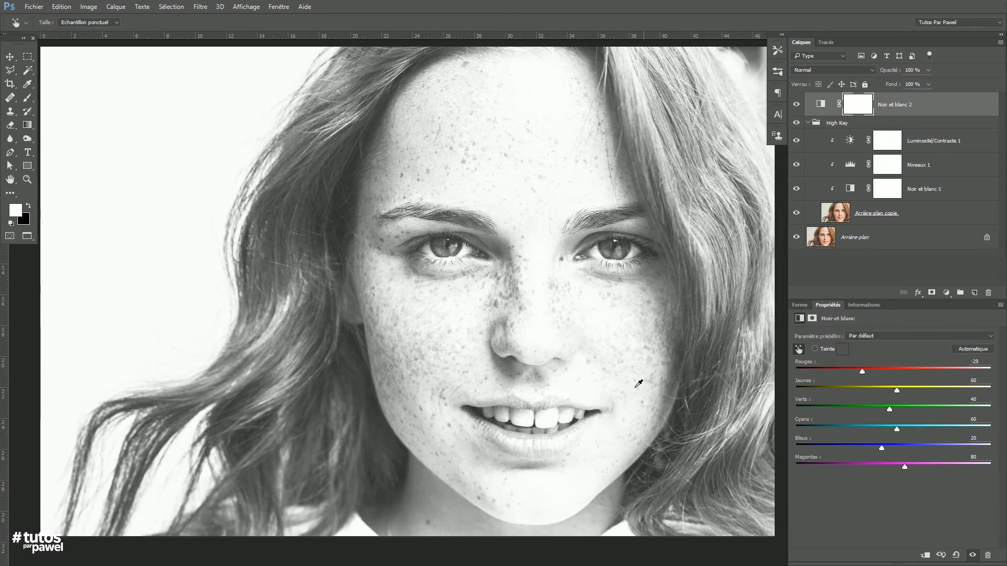
Switch to OUVERTURE TUTO PS_2016_020.psd and delete its High Key group together with its contents
{"action": "left_click", "coordinate": [279, 6]}
{"action": "left_click", "coordinate": [314, 465]}
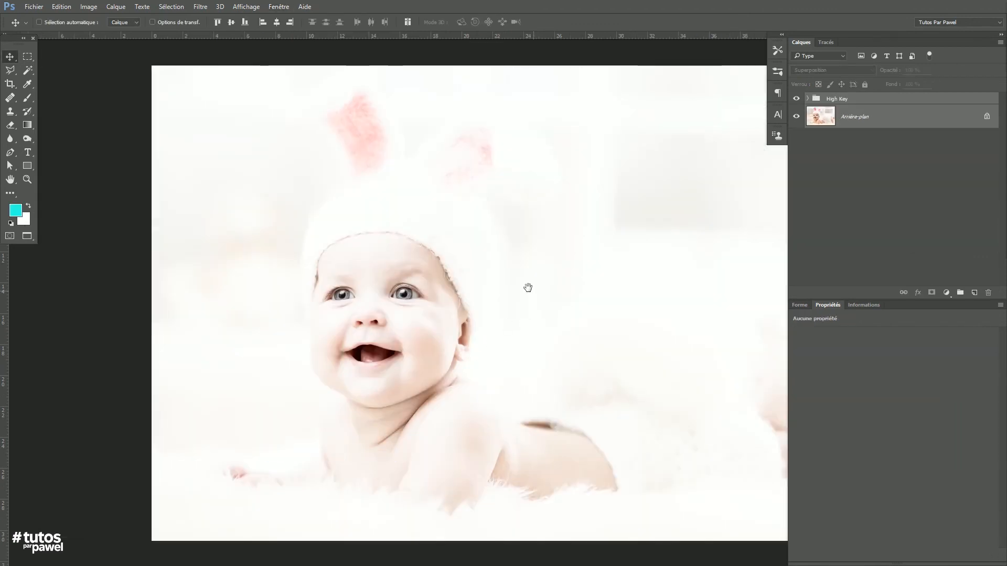
{"action": "left_click_drag", "start_coordinate": [526, 288], "coordinate": [440, 273]}
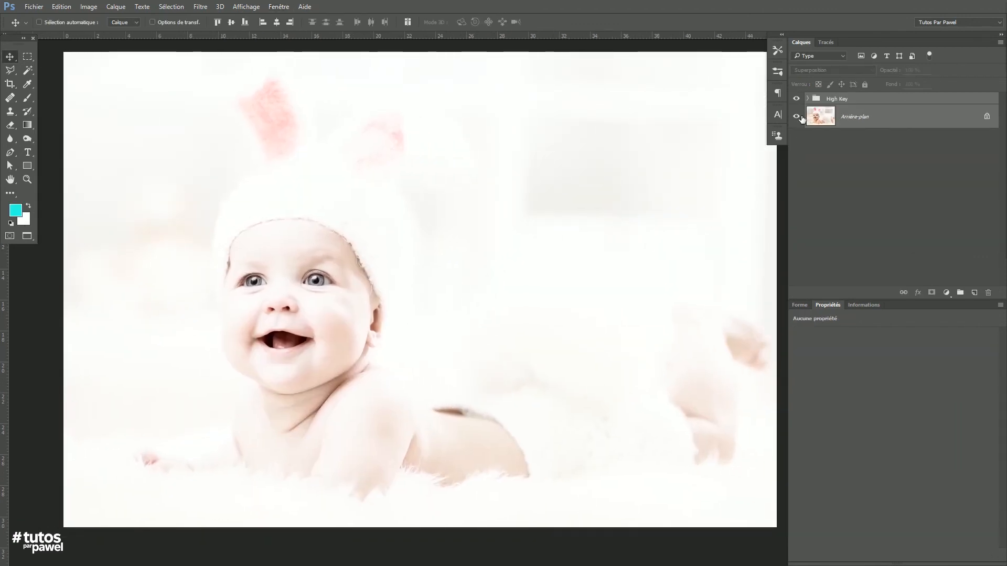
{"action": "left_click_drag", "start_coordinate": [830, 110], "coordinate": [965, 285]}
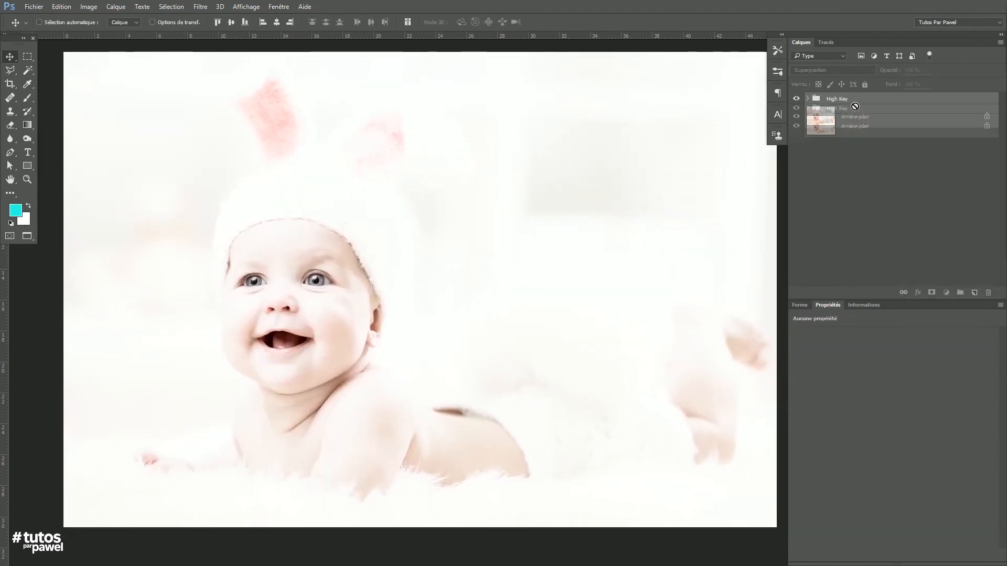
{"action": "left_click", "coordinate": [988, 294]}
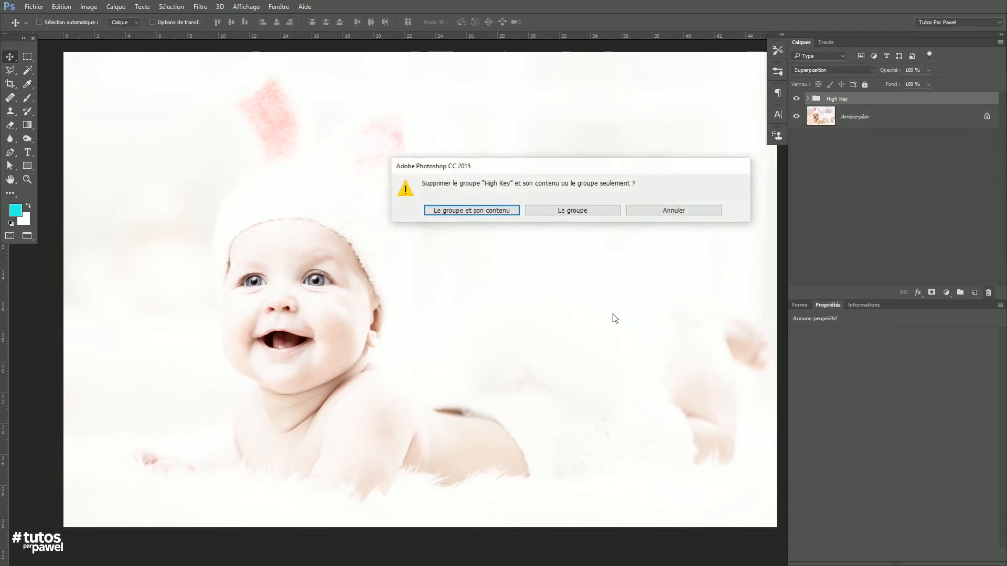
{"action": "left_click", "coordinate": [501, 214]}
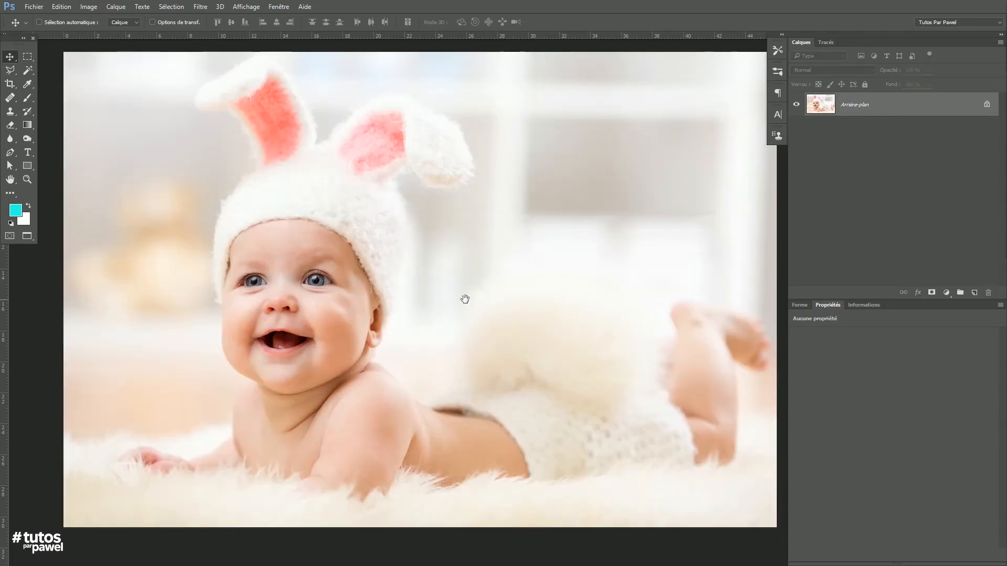
{"action": "left_click_drag", "start_coordinate": [465, 297], "coordinate": [452, 313]}
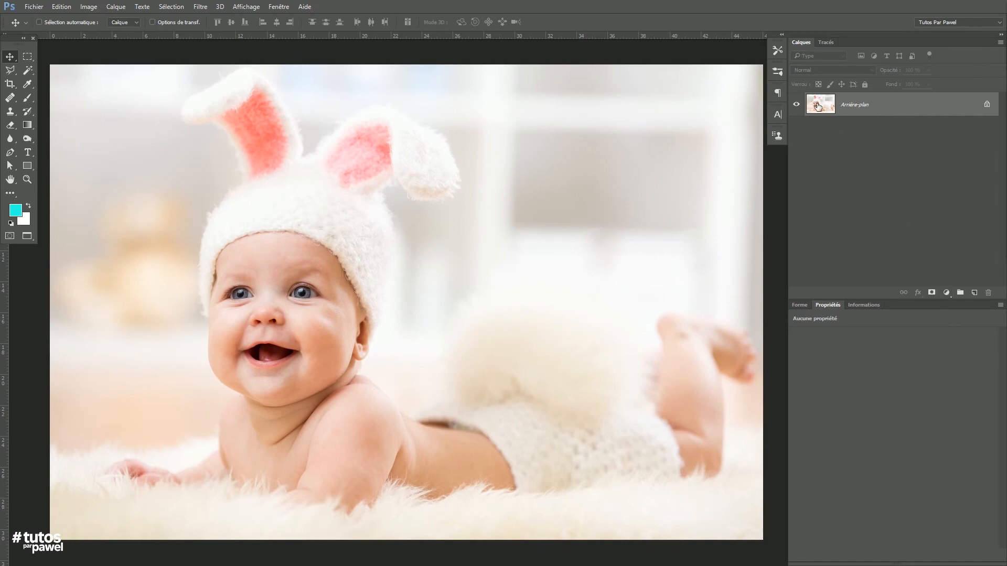
Place a duplicate of the Arrière-plan layer in a new group and set the group's blend mode to Superposition
{"action": "left_click_drag", "start_coordinate": [828, 112], "coordinate": [975, 292]}
{"action": "left_click", "coordinate": [833, 69]}
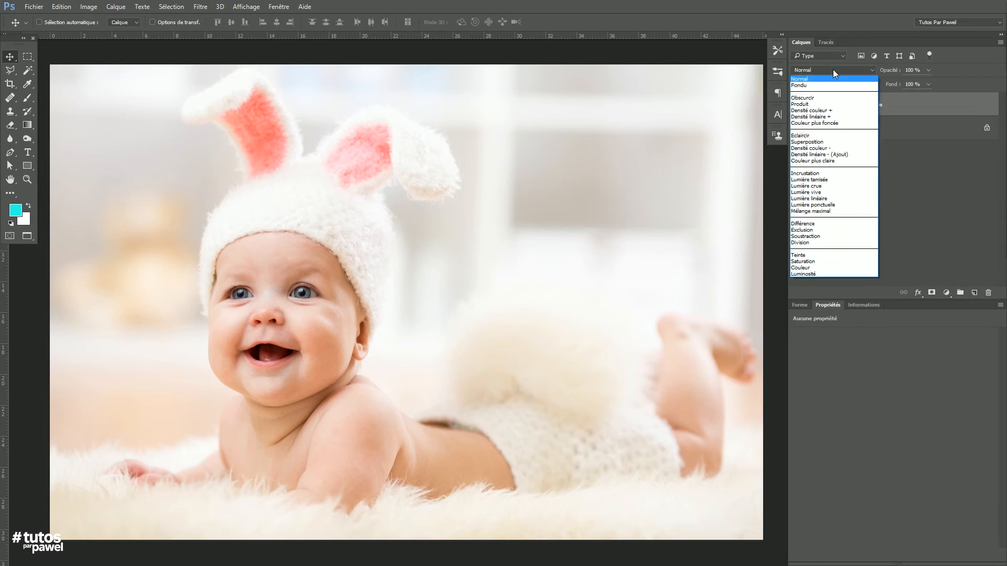
{"action": "left_click", "coordinate": [925, 165]}
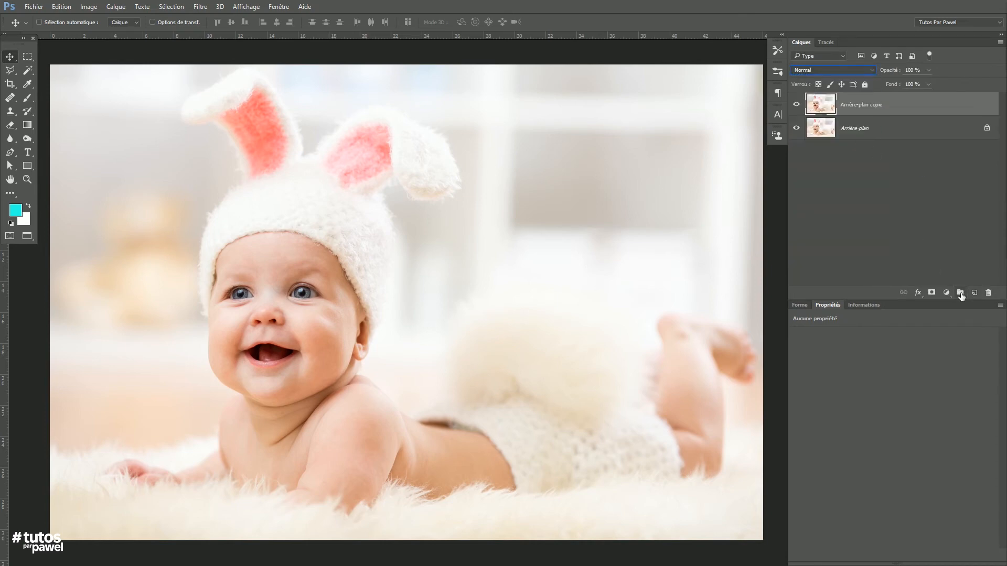
{"action": "left_click_drag", "start_coordinate": [961, 296], "coordinate": [960, 293]}
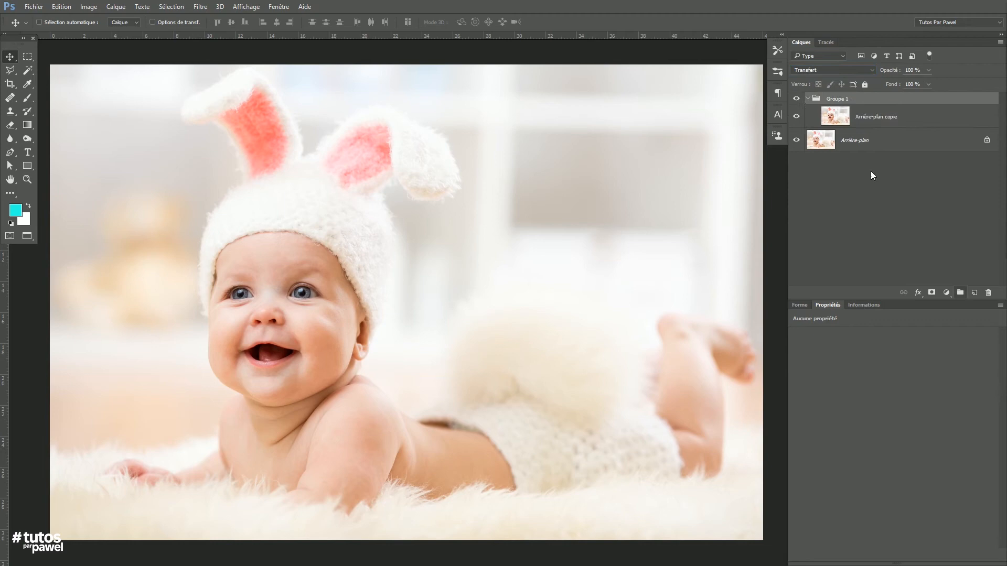
{"action": "left_click", "coordinate": [808, 69]}
{"action": "left_click", "coordinate": [800, 153]}
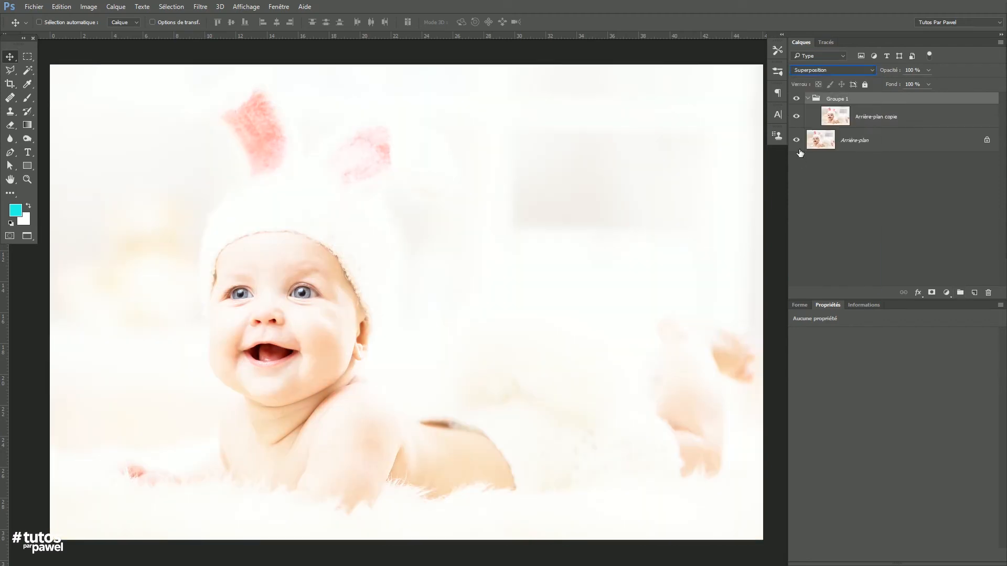
Add a Noir et blanc adjustment layer above the Arrière-plan copie layer inside the new group
{"action": "left_click", "coordinate": [839, 114]}
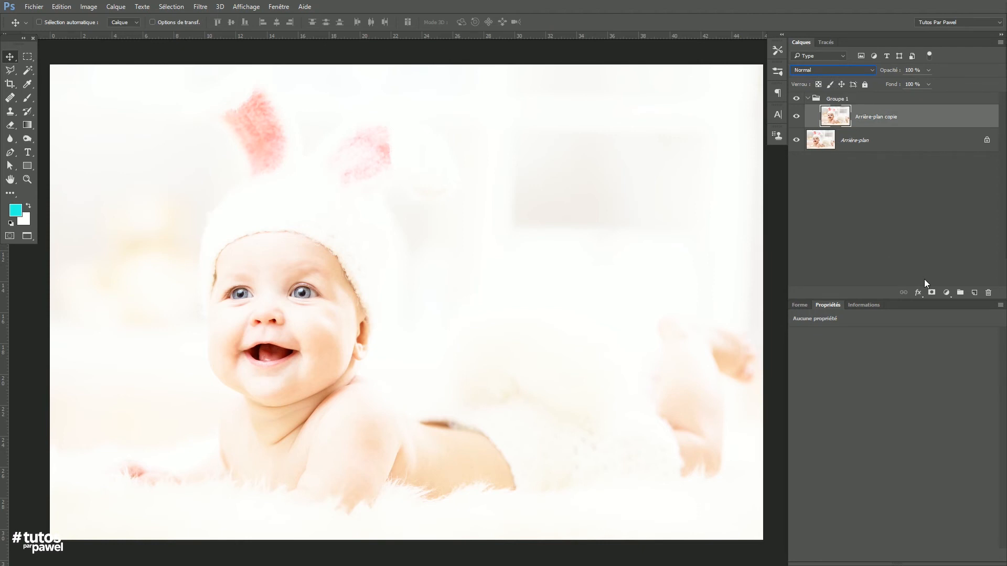
{"action": "left_click", "coordinate": [946, 292]}
{"action": "left_click", "coordinate": [939, 416]}
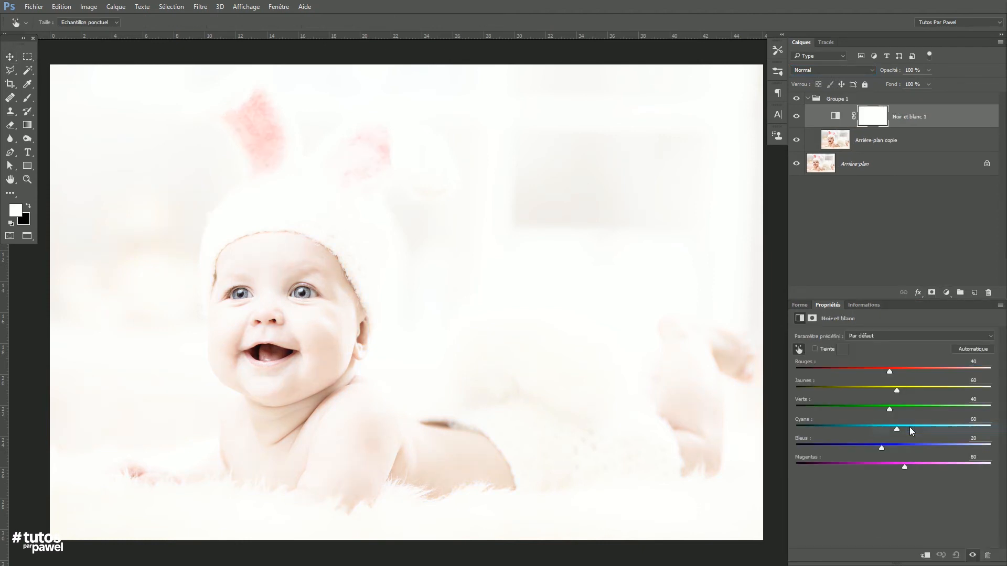
Clip the Noir et blanc 1 adjustment to the Arrière-plan copie layer inside the group
{"action": "left_click", "coordinate": [835, 126], "text": "alt"}
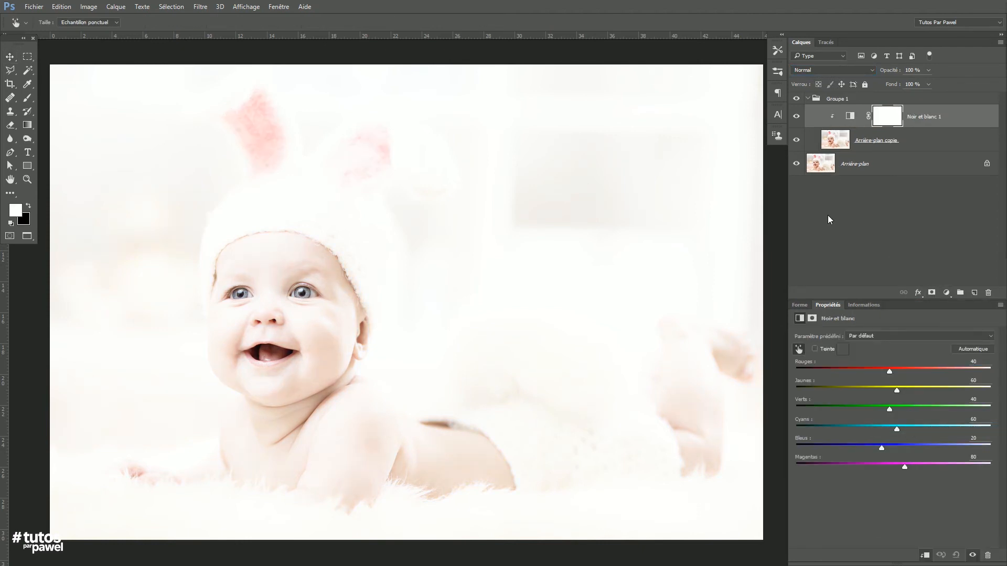
{"action": "left_click", "coordinate": [835, 140]}
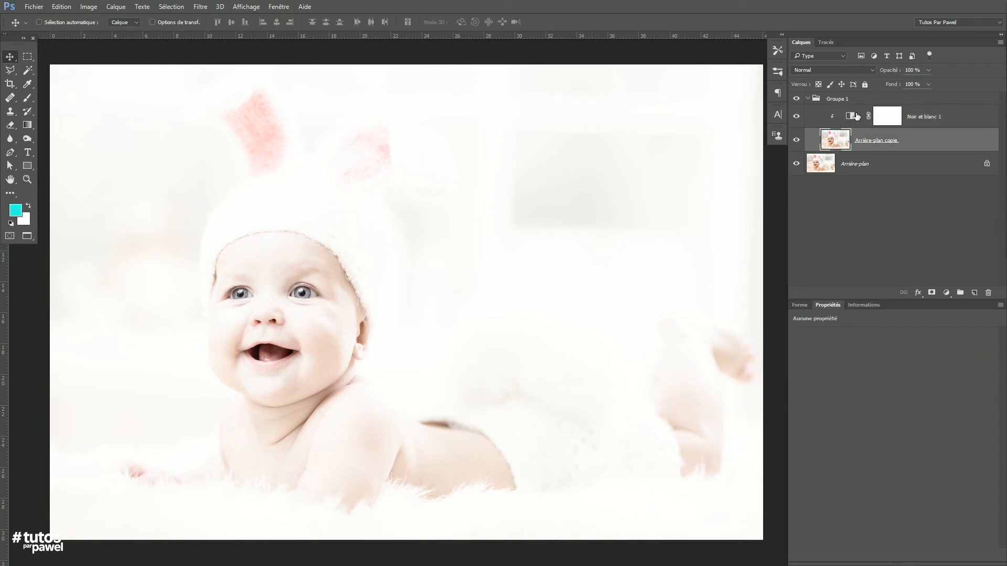
Add a Niveaux adjustment above Noir et blanc 1 with the black input level at 51, clipped to Arrière-plan copie
{"action": "left_click", "coordinate": [854, 116]}
{"action": "left_click", "coordinate": [946, 292]}
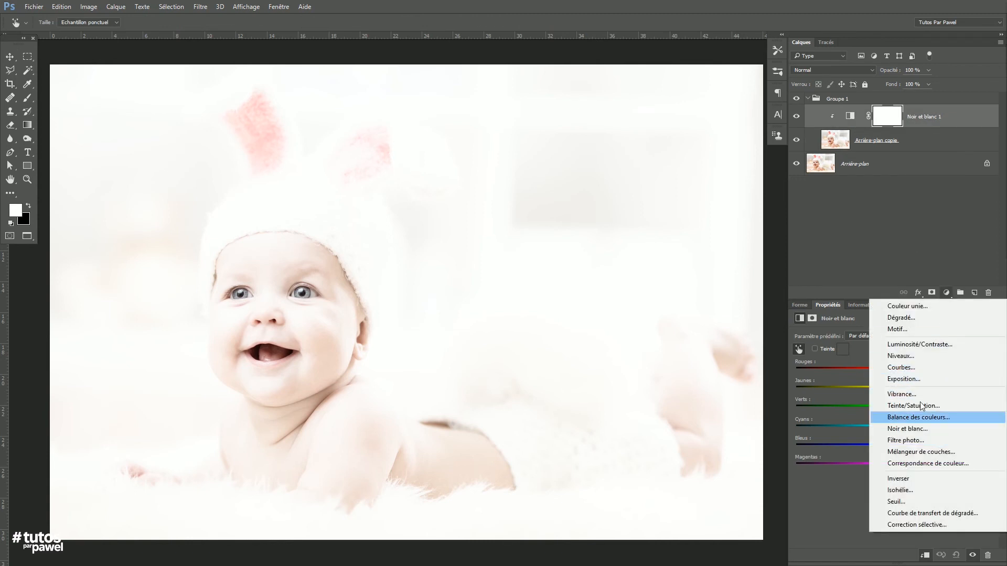
{"action": "left_click", "coordinate": [895, 356]}
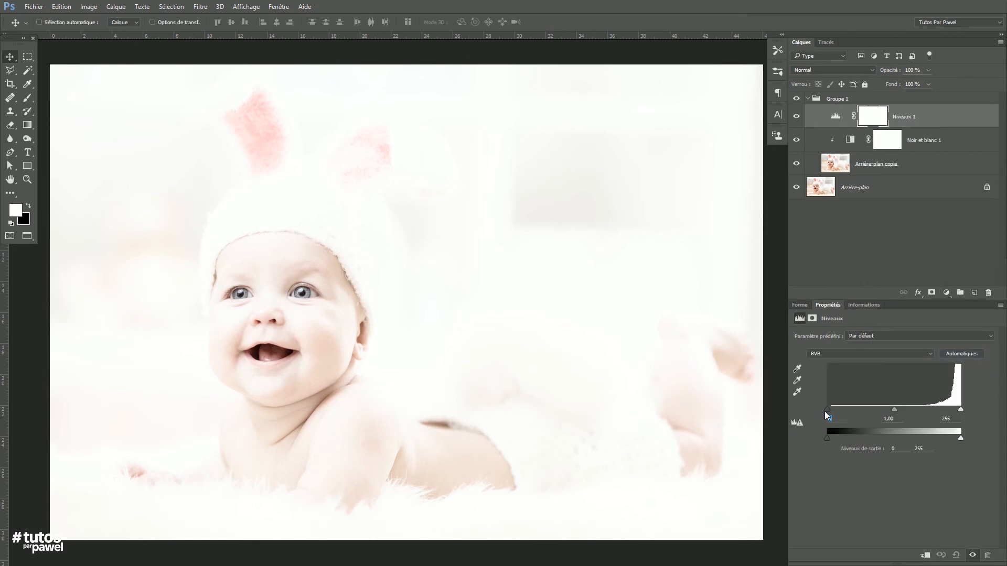
{"action": "left_click_drag", "start_coordinate": [828, 409], "coordinate": [847, 410]}
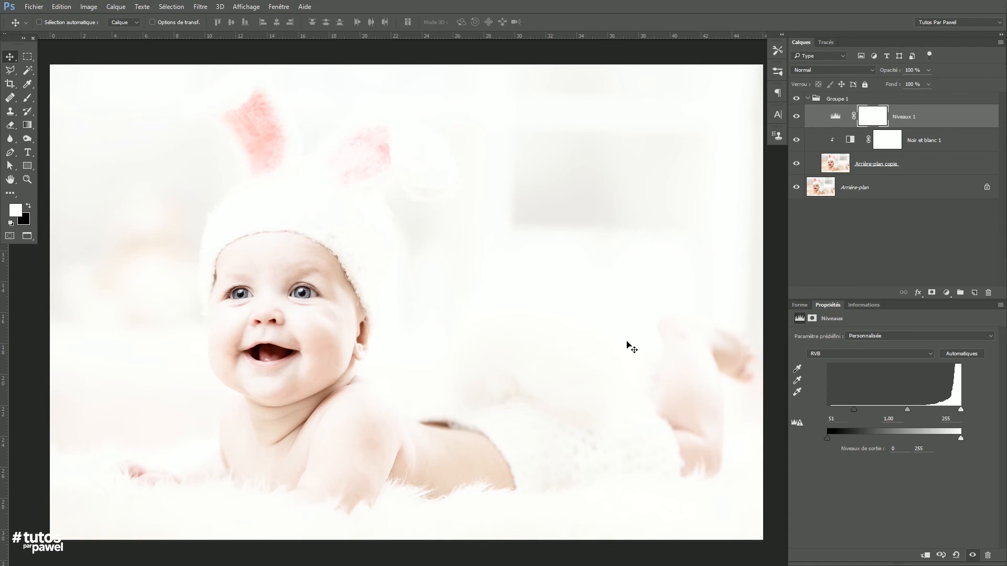
{"action": "left_click", "coordinate": [838, 128], "text": "alt"}
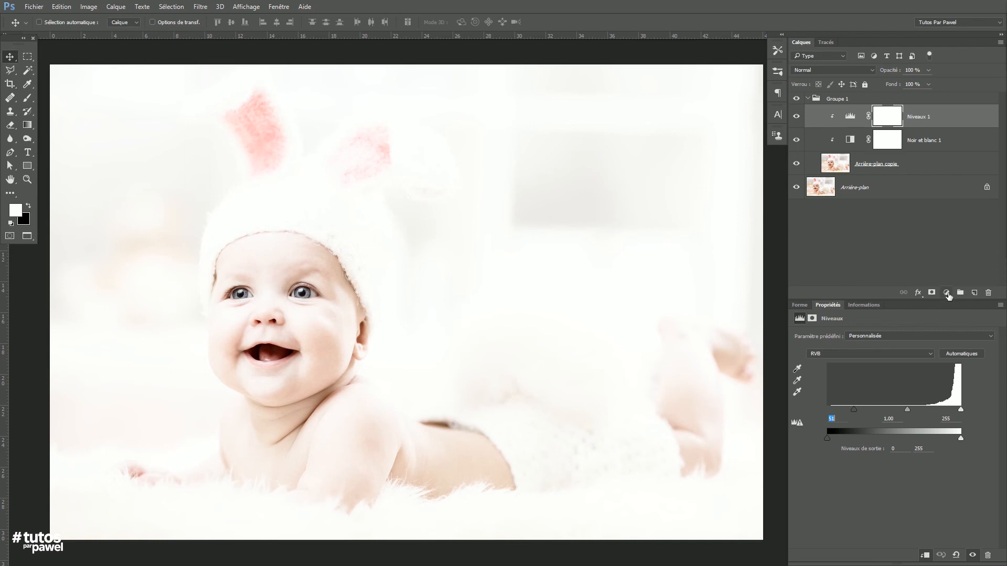
Add a Luminosité/Contraste adjustment above Niveaux 1 with Luminosité 19 and Contraste 37, clipped to the layers below
{"action": "left_click", "coordinate": [946, 294]}
{"action": "left_click", "coordinate": [904, 345]}
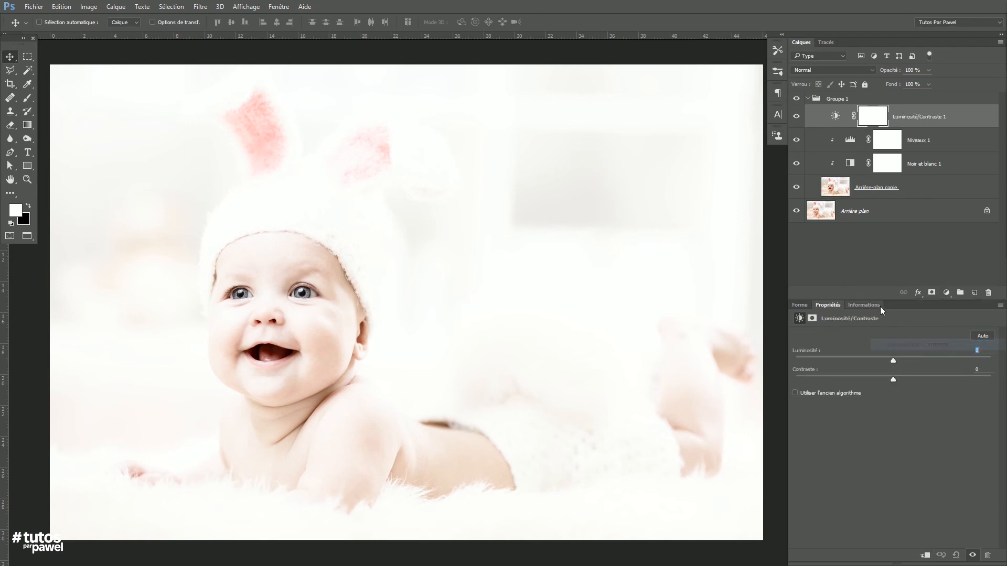
{"action": "key", "text": "alt"}
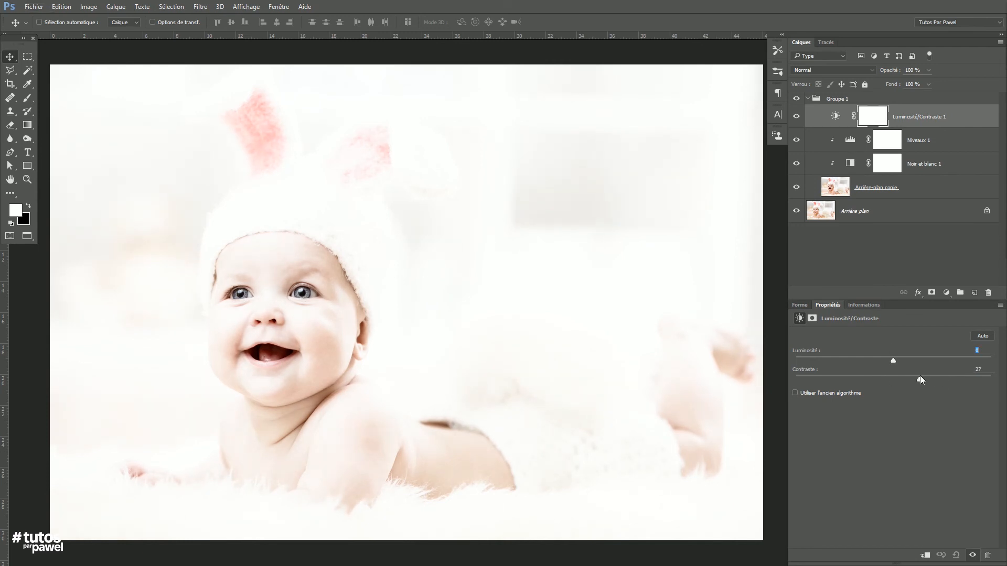
{"action": "mouse_move", "coordinate": [894, 361]}
{"action": "left_mouse_down"}
{"action": "mouse_move", "coordinate": [912, 361]}
{"action": "mouse_move", "coordinate": [895, 358]}
{"action": "left_mouse_up"}
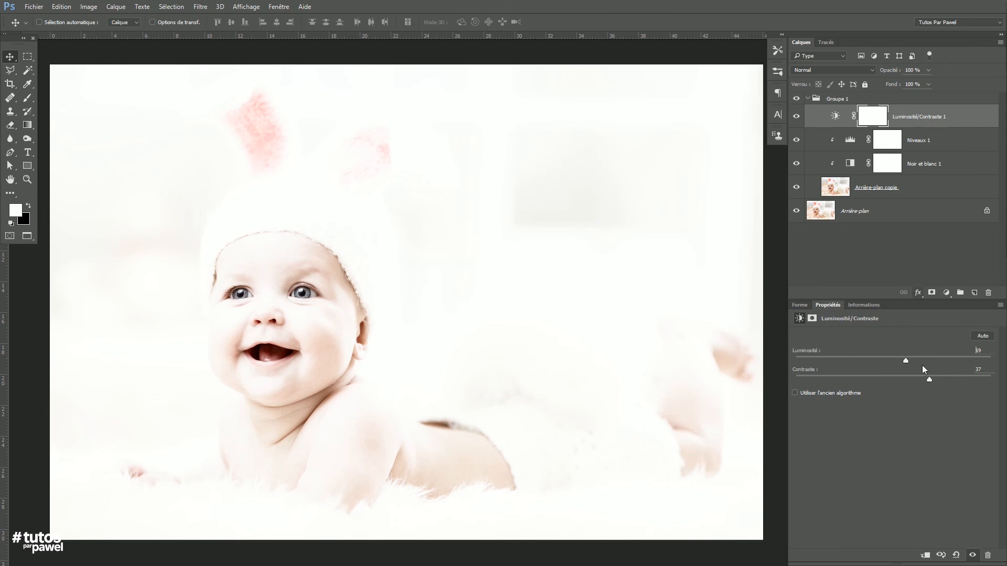
{"action": "left_click", "coordinate": [848, 129], "text": "alt"}
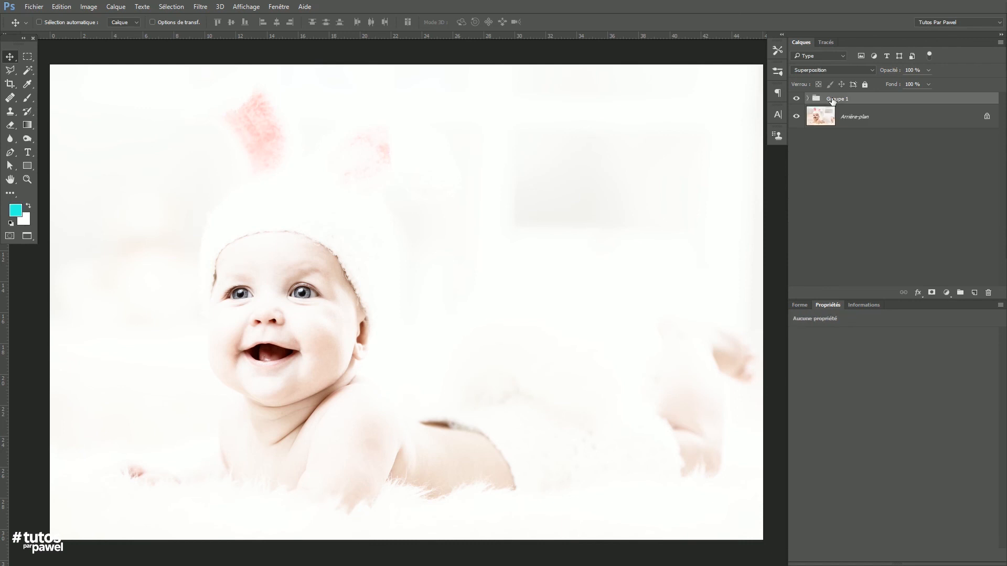
Rename the Superposition group as High Key
{"action": "double_click", "coordinate": [835, 99]}
{"action": "type", "text": "High Key"}
{"action": "key", "text": "Return"}
Add a Noir et blanc adjustment above the High Key group and set its Rouges to 73 and Magentas to -12
{"action": "left_click", "coordinate": [943, 294]}
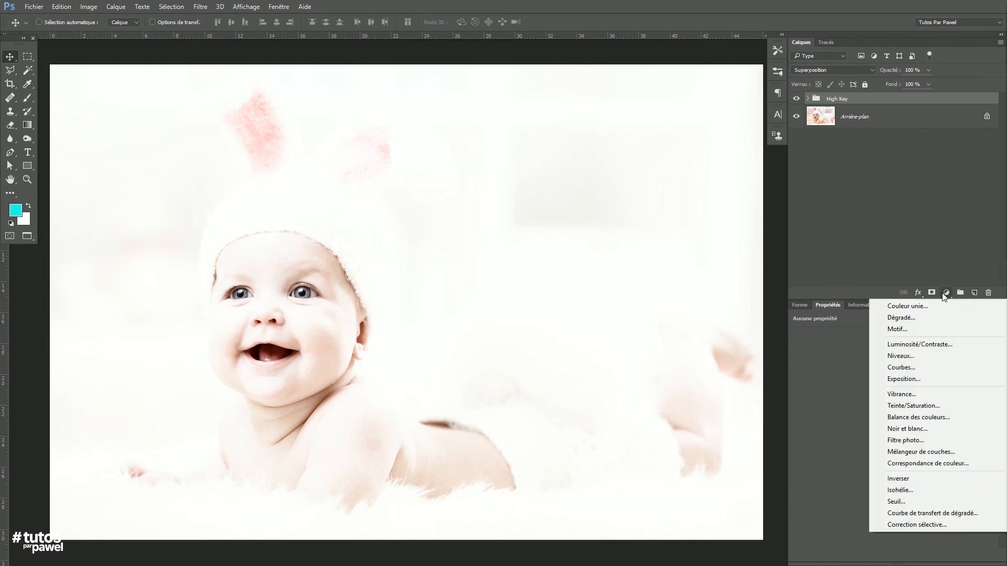
{"action": "left_click", "coordinate": [904, 428]}
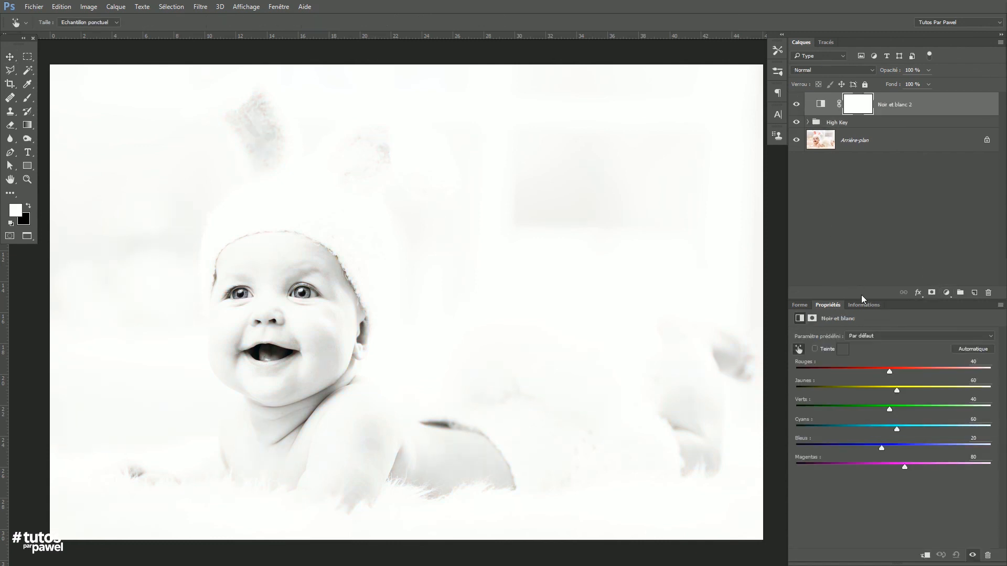
{"action": "left_click_drag", "start_coordinate": [309, 323], "coordinate": [339, 326]}
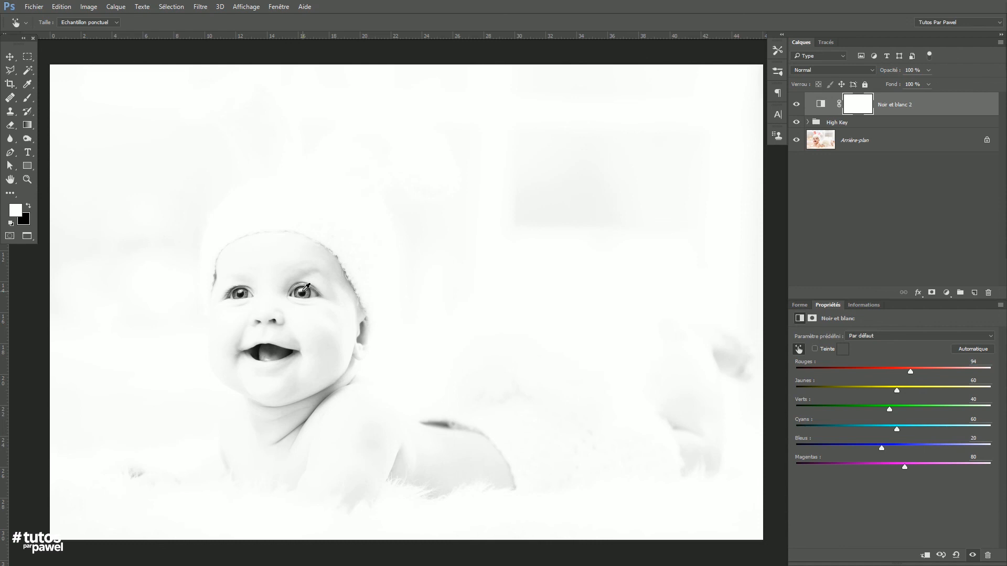
{"action": "left_click_drag", "start_coordinate": [304, 291], "coordinate": [255, 288]}
{"action": "mouse_move", "coordinate": [256, 353]}
{"action": "left_mouse_down"}
{"action": "mouse_move", "coordinate": [243, 355]}
{"action": "mouse_move", "coordinate": [260, 349]}
{"action": "left_mouse_up"}
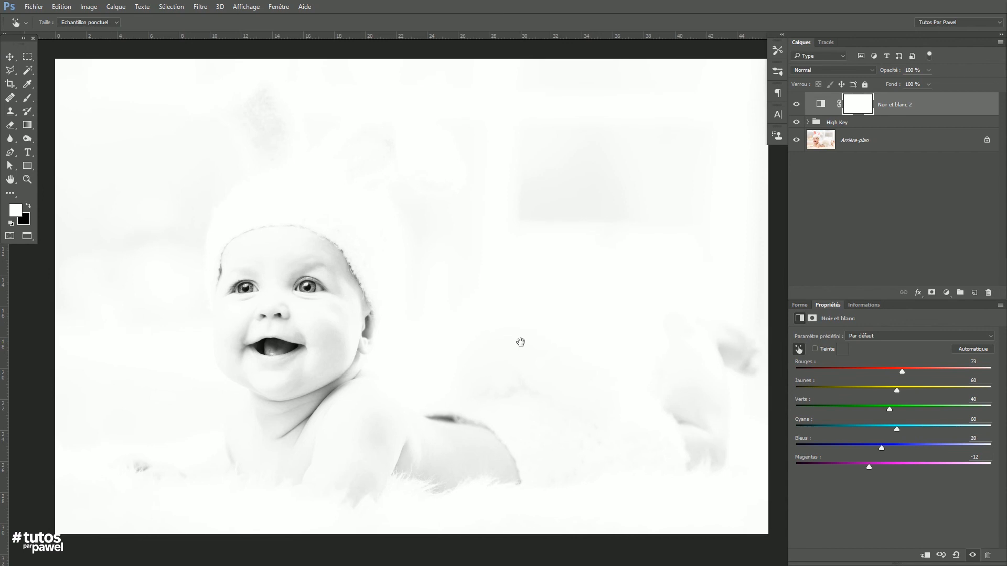
Hide the Noir et blanc 2 layer and lower the Luminosité of the Luminosité/Contraste adjustment inside the High Key group
{"action": "left_click_drag", "start_coordinate": [519, 342], "coordinate": [529, 331]}
{"action": "left_click", "coordinate": [796, 105]}
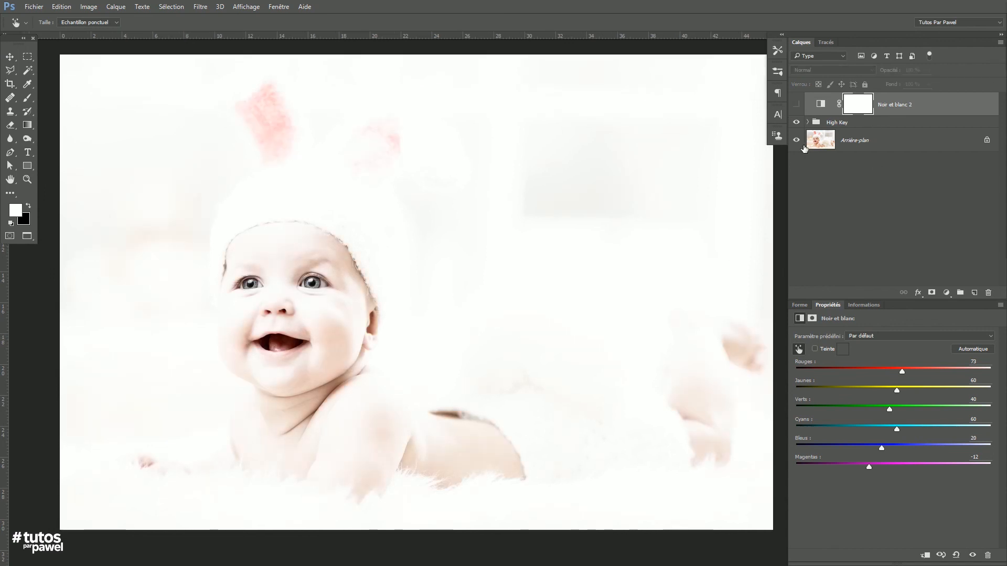
{"action": "left_click", "coordinate": [808, 122]}
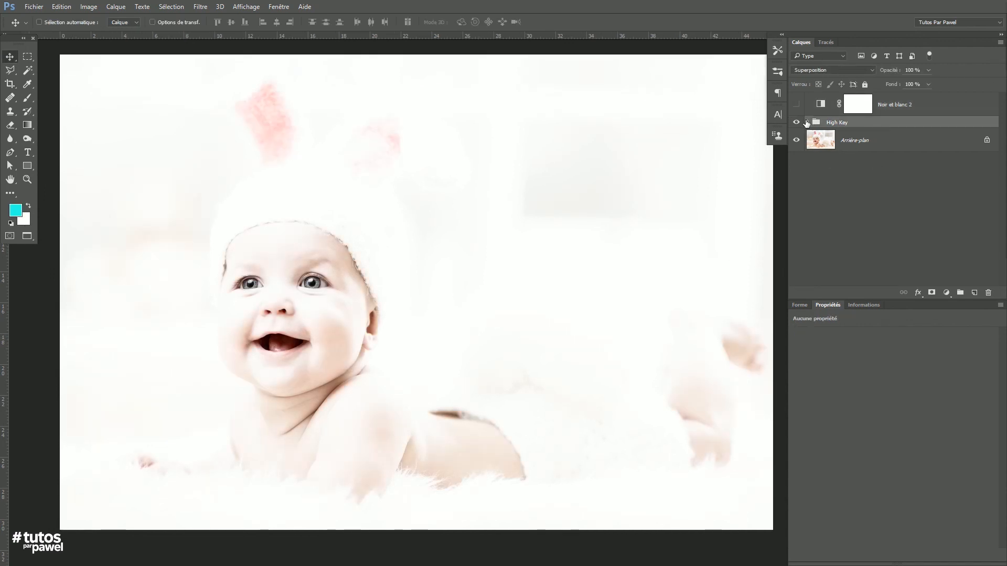
{"action": "left_click", "coordinate": [808, 123]}
{"action": "left_click", "coordinate": [849, 140]}
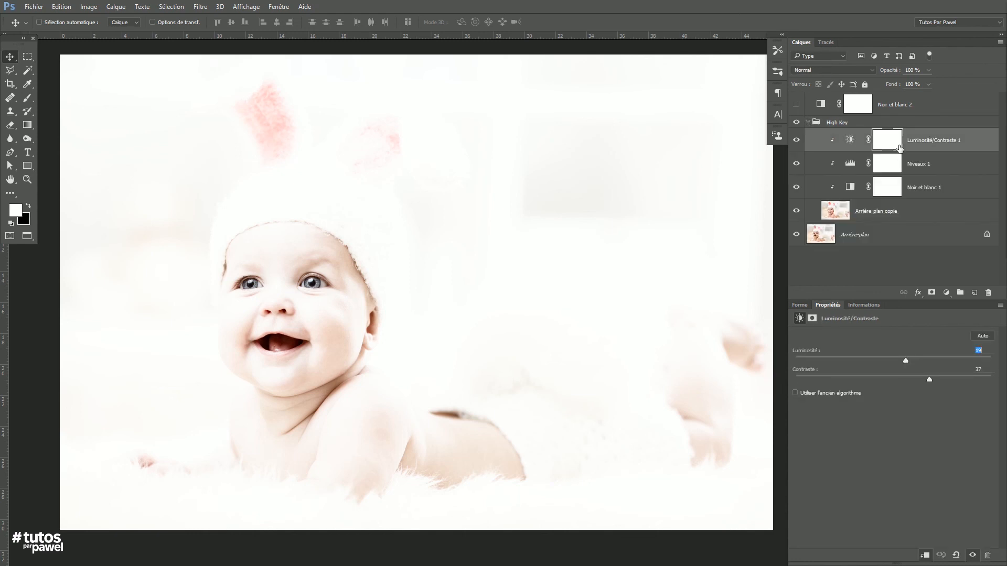
{"action": "mouse_move", "coordinate": [903, 359]}
{"action": "left_mouse_down"}
{"action": "mouse_move", "coordinate": [808, 354]}
{"action": "mouse_move", "coordinate": [898, 344]}
{"action": "mouse_move", "coordinate": [943, 354]}
{"action": "mouse_move", "coordinate": [904, 358]}
{"action": "left_mouse_up"}
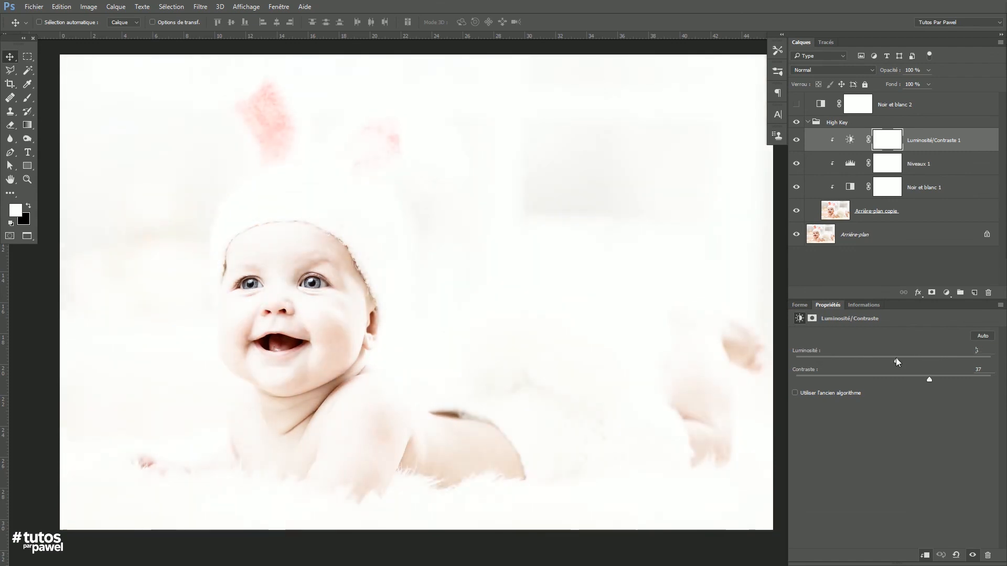